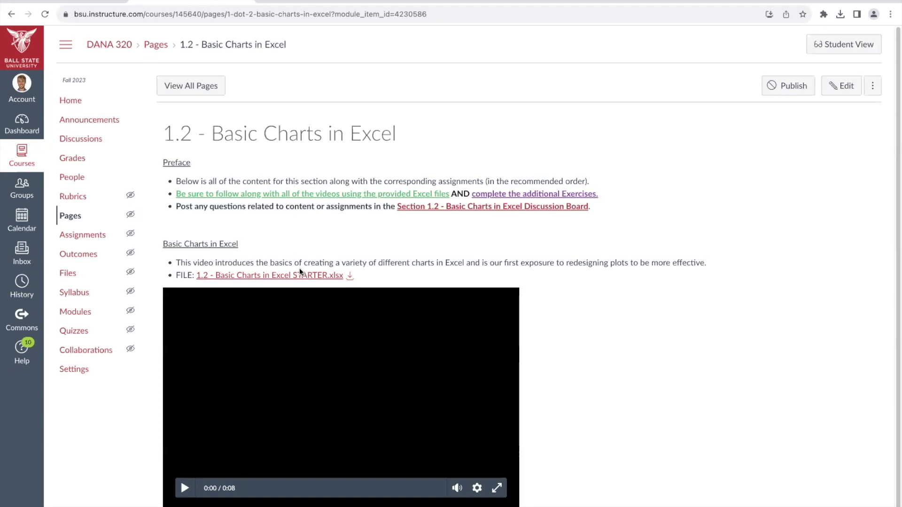
# Step: Preview and download the 1.2 - Basic Charts in Excel STARTER.xlsx file from the course page, closing the preview
pyautogui.click(298, 276)
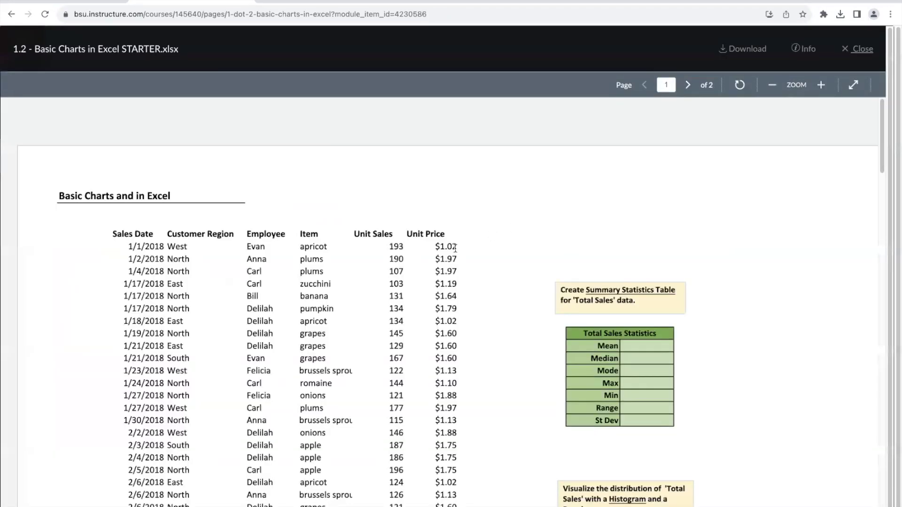
pyautogui.scroll(-1, 441, 254)
pyautogui.scroll(1, 441, 254)
pyautogui.click(744, 51)
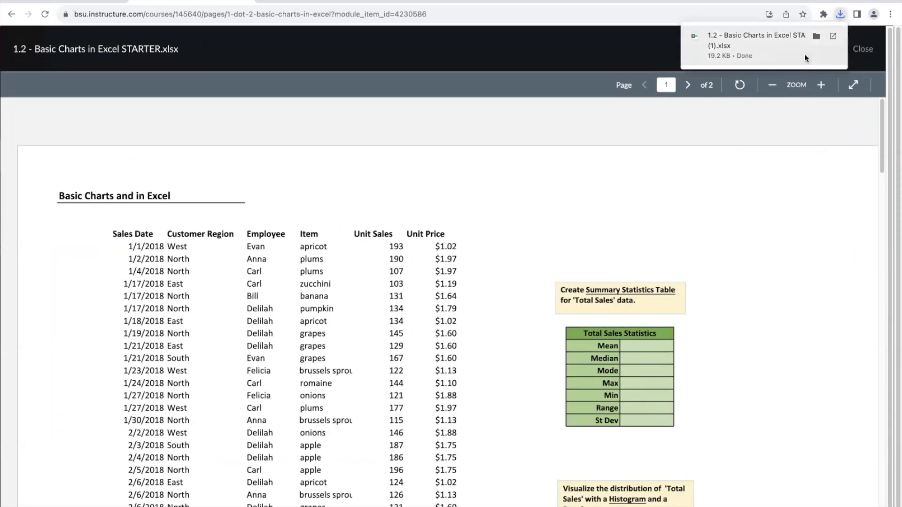
pyautogui.click(863, 49)
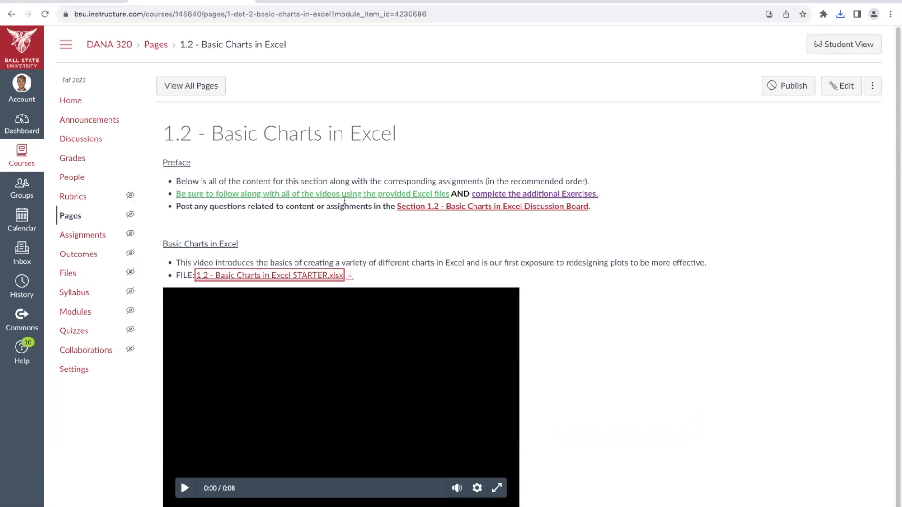
# Step: Open the Section 1.2 - Basic Charts in Excel discussion board and switch to the starter workbook in Excel
pyautogui.click(476, 210)
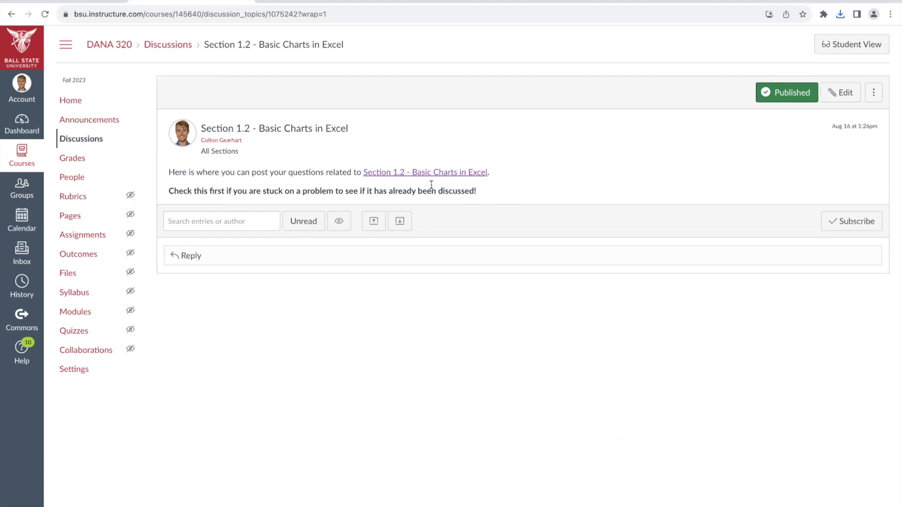
pyautogui.hotkey('ctrl', 'Up')
pyautogui.click(417, 13)
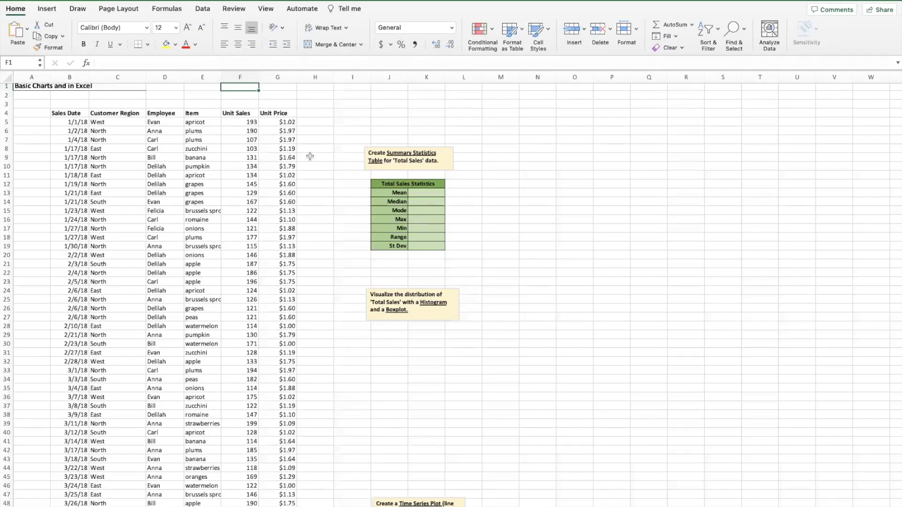
# Step: Review the sales data columns, including Customer Region, Employee, Item, Unit Sales and Unit Price
pyautogui.click(277, 104)
pyautogui.click(314, 117)
pyautogui.scroll(2, 314, 116)
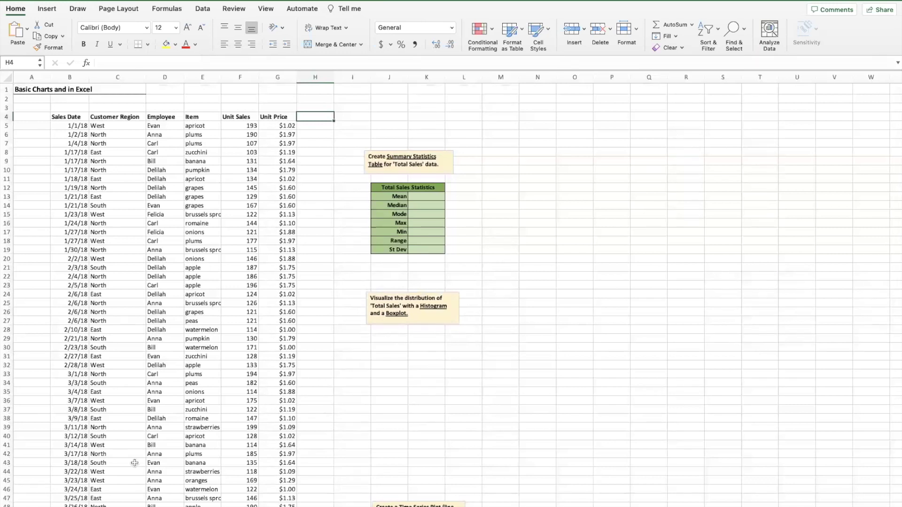
pyautogui.click(108, 125)
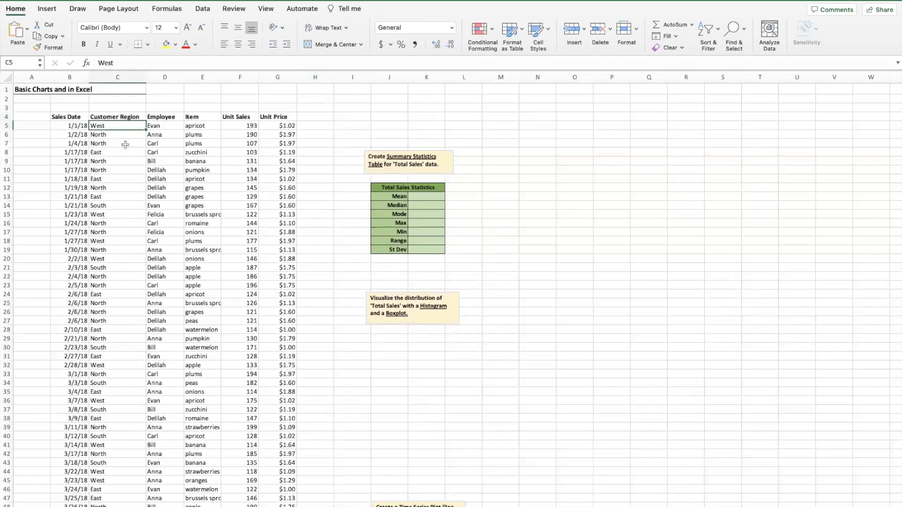
pyautogui.click(162, 126)
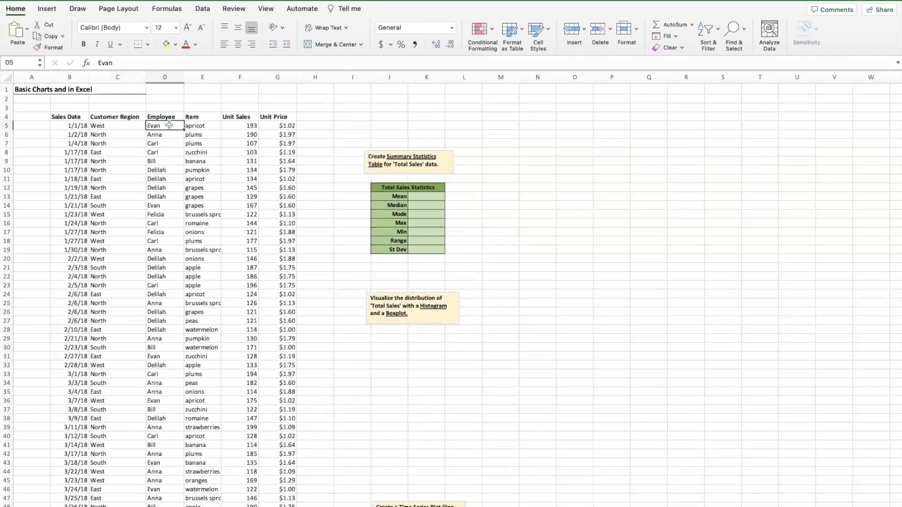
pyautogui.click(200, 126)
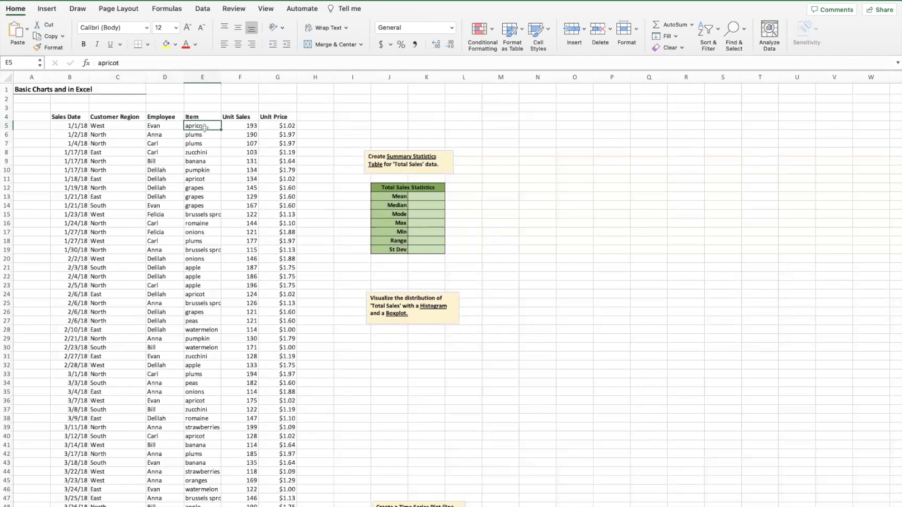
pyautogui.click(230, 126)
pyautogui.click(273, 126)
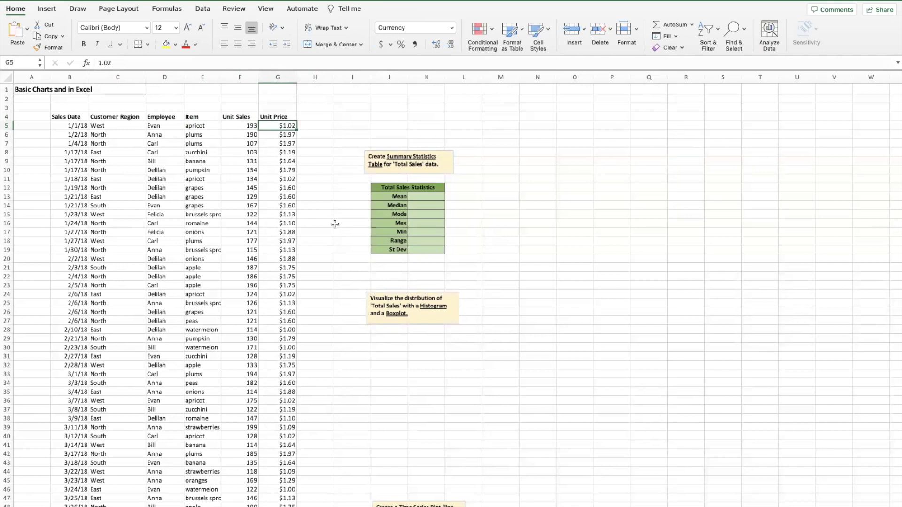
# Step: Look over the Tables and more Charts worksheet and return to the basic charts worksheet
pyautogui.click(212, 506)
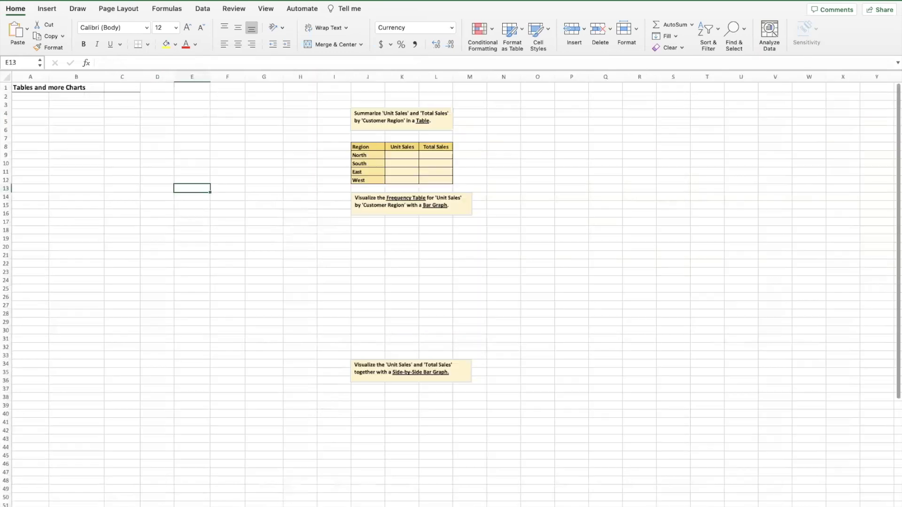
pyautogui.scroll(1, 211, 409)
pyautogui.click(188, 506)
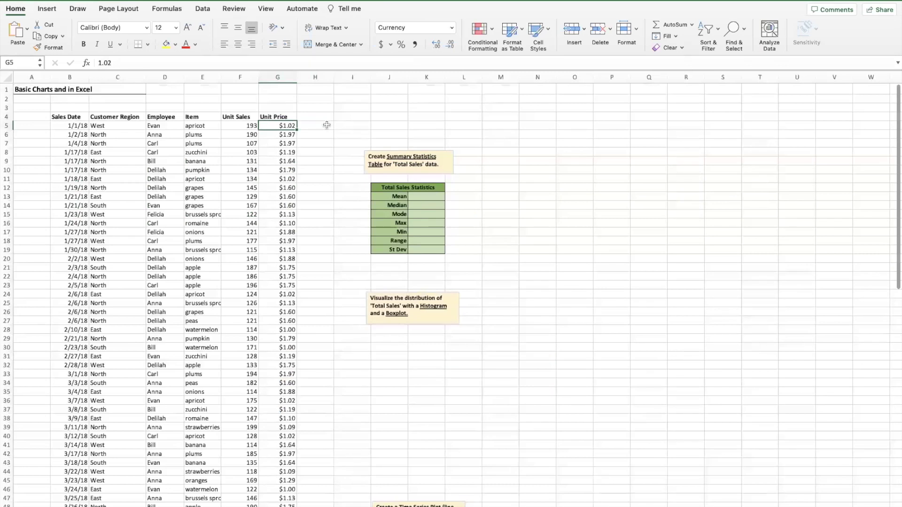
# Step: Add the column header Total Price in cell H4, beside Unit Price
pyautogui.click(311, 117)
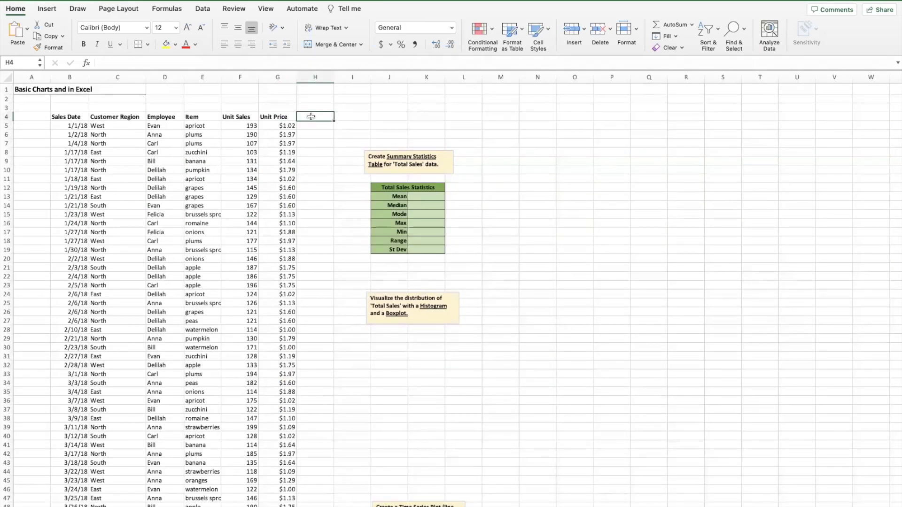
pyautogui.write('Total Price')
pyautogui.press('Return')
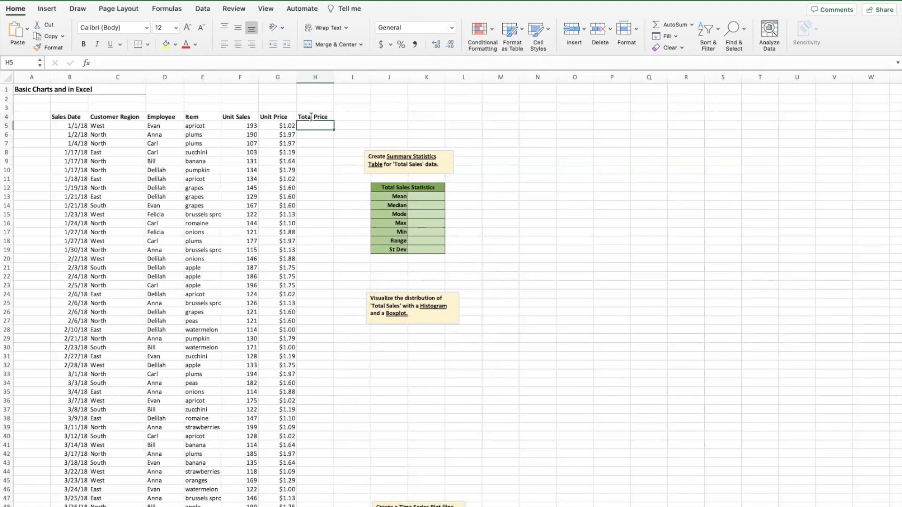
# Step: Calculate the first row's total price in H5 by multiplying unit sales by unit price with =F5*G5
pyautogui.write('=')
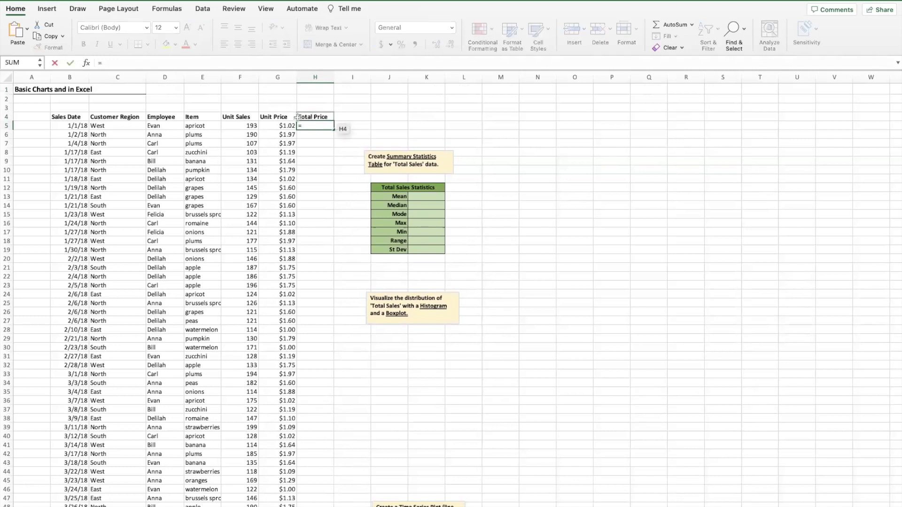
pyautogui.click(253, 124)
pyautogui.write('*')
pyautogui.click(276, 124)
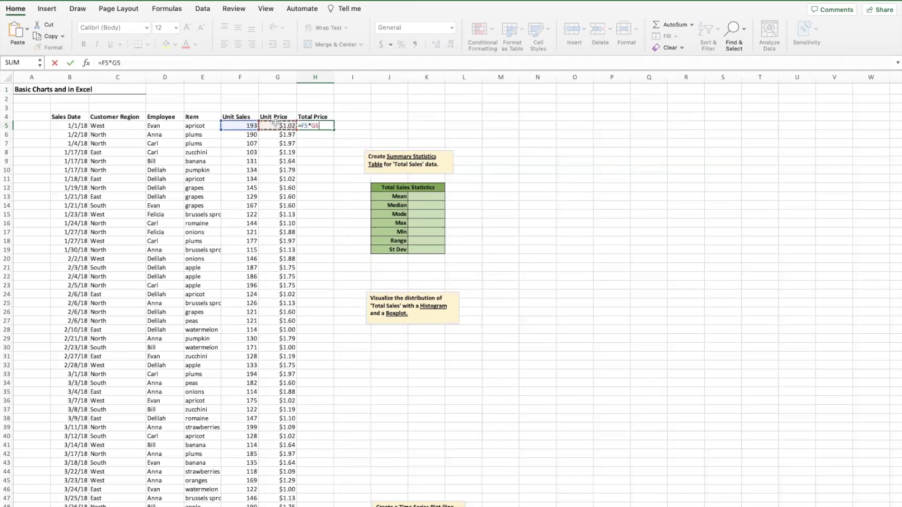
pyautogui.press('Return')
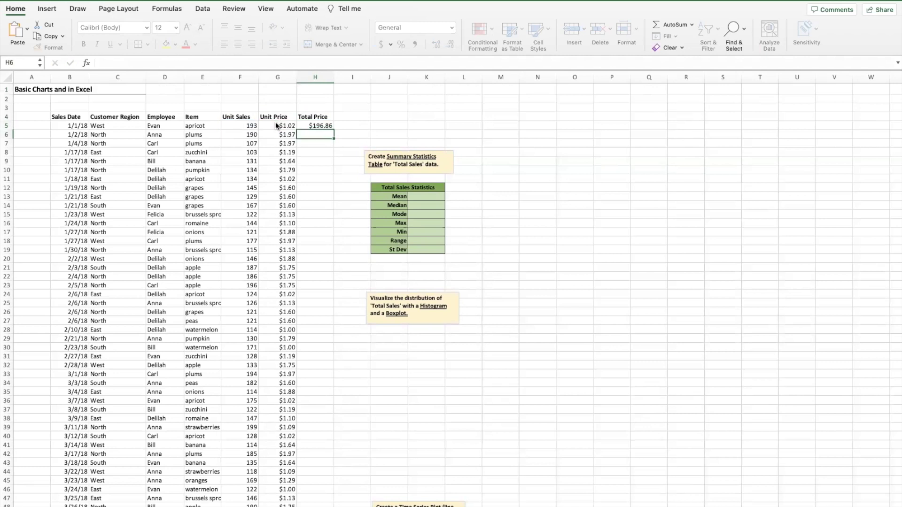
# Step: Fill the H5 total price formula down through the last data row, H104, and check the filled column
pyautogui.click(327, 125)
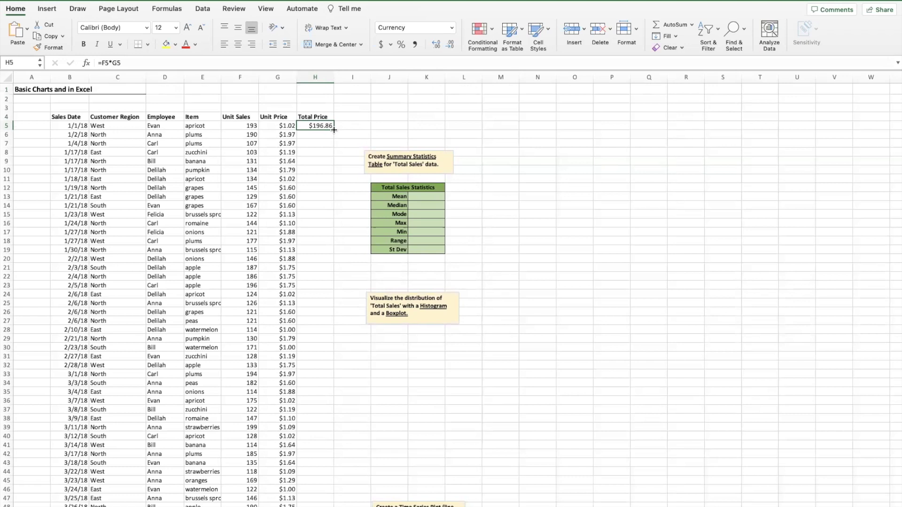
pyautogui.doubleClick(333, 130)
pyautogui.scroll(-15, 350, 196)
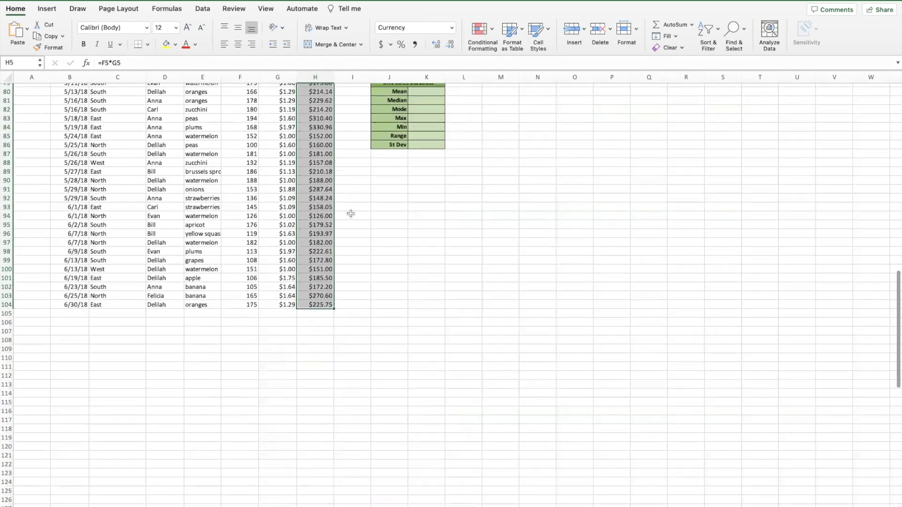
pyautogui.scroll(4, 352, 230)
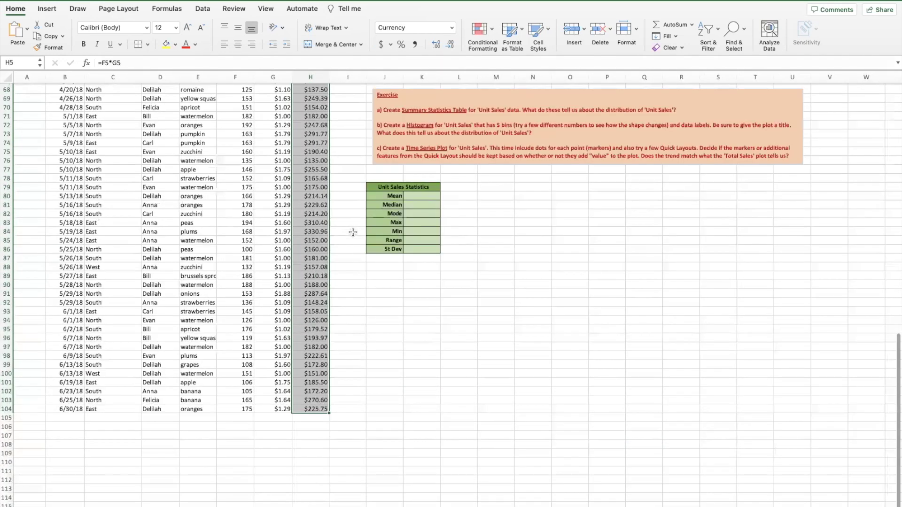
pyautogui.scroll(20, 358, 207)
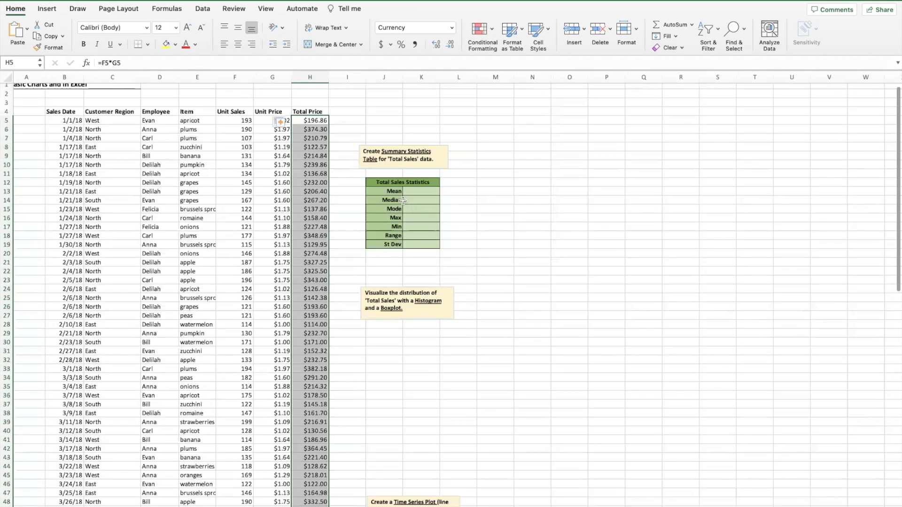
pyautogui.click(347, 129)
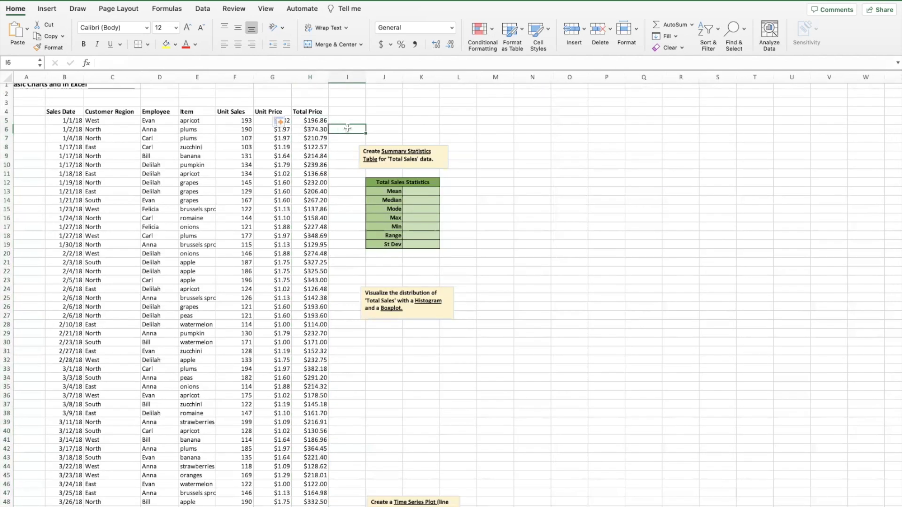
# Step: Calculate the Total Sales mean in K13 using AVERAGE over the whole of column H
pyautogui.click(424, 191)
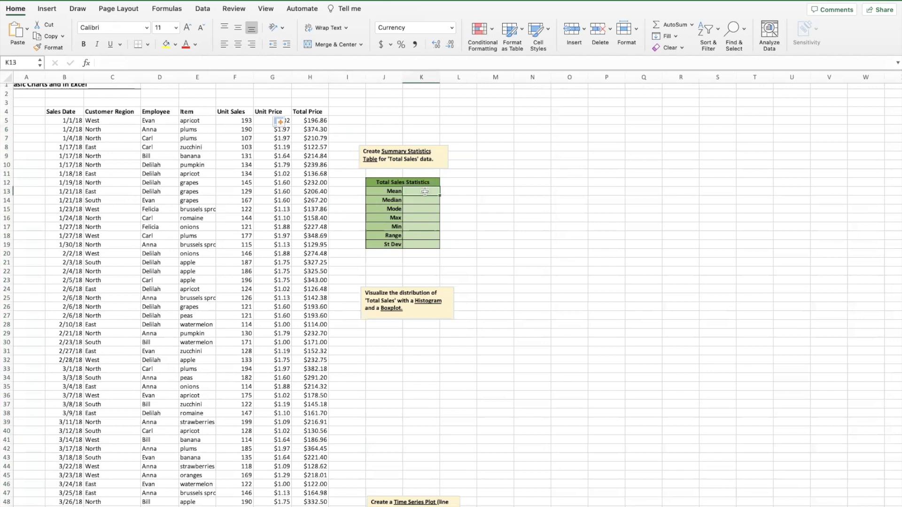
pyautogui.scroll(1, 425, 191)
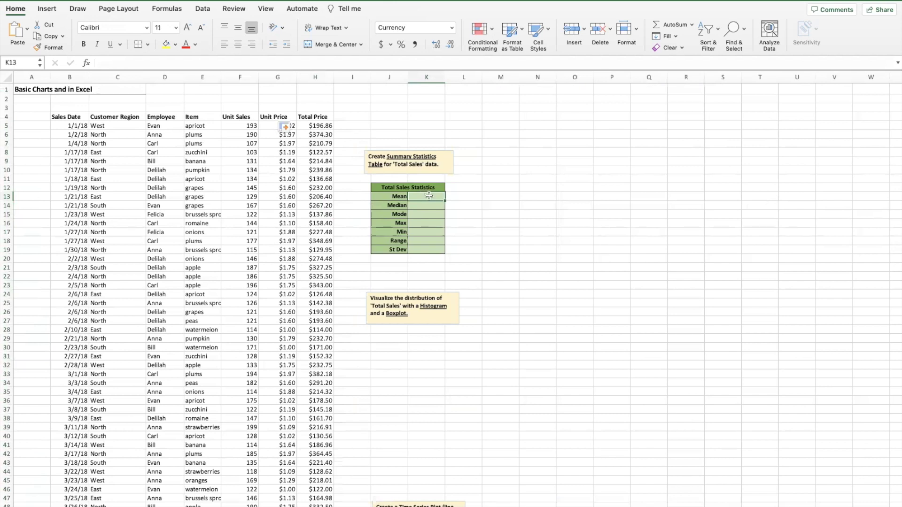
pyautogui.write('=')
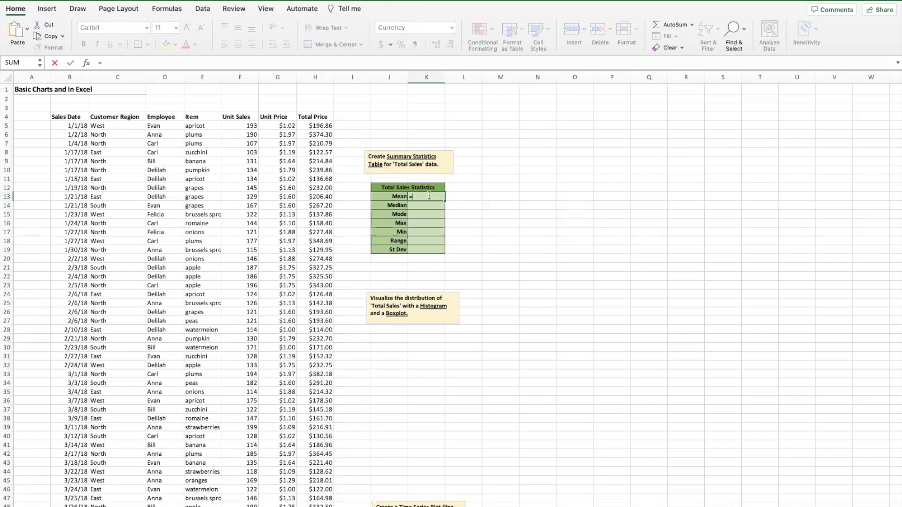
pyautogui.write('AVER')
pyautogui.write('AHE')
pyautogui.press('BackSpace')
pyautogui.press('BackSpace')
pyautogui.write('GE')
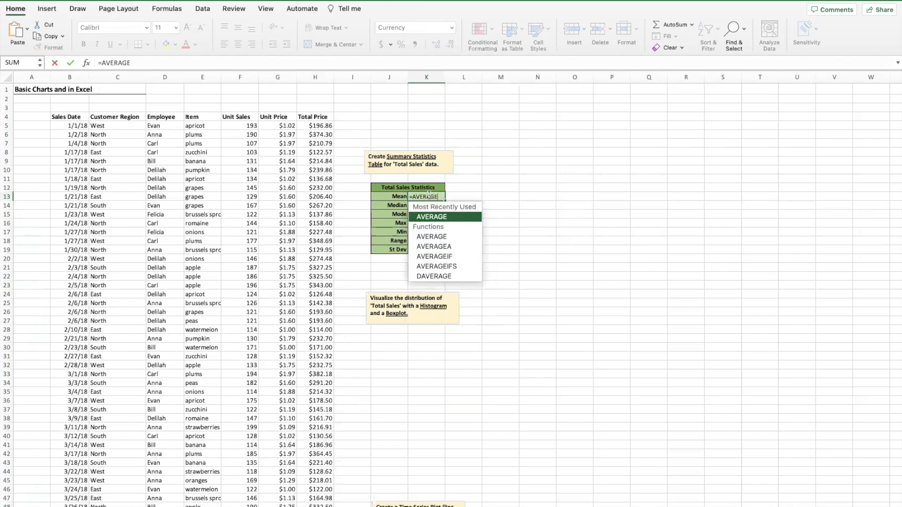
pyautogui.write('(')
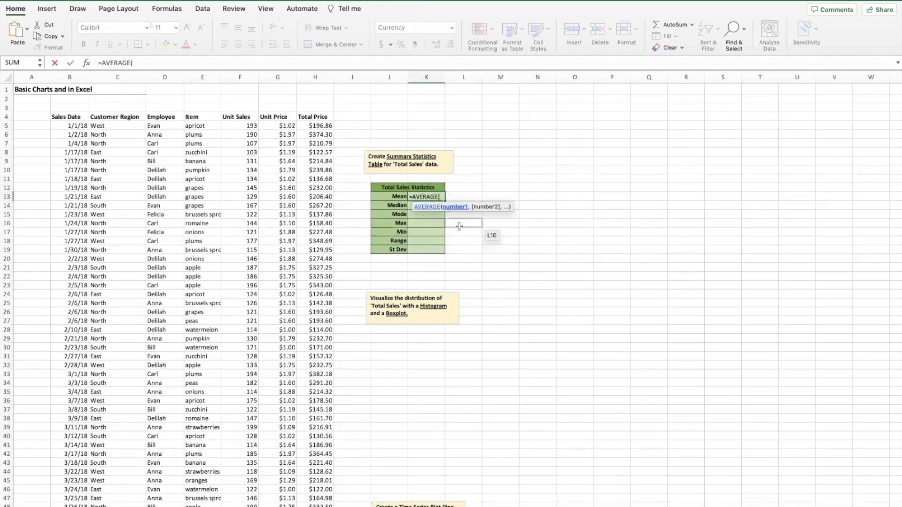
pyautogui.click(315, 78)
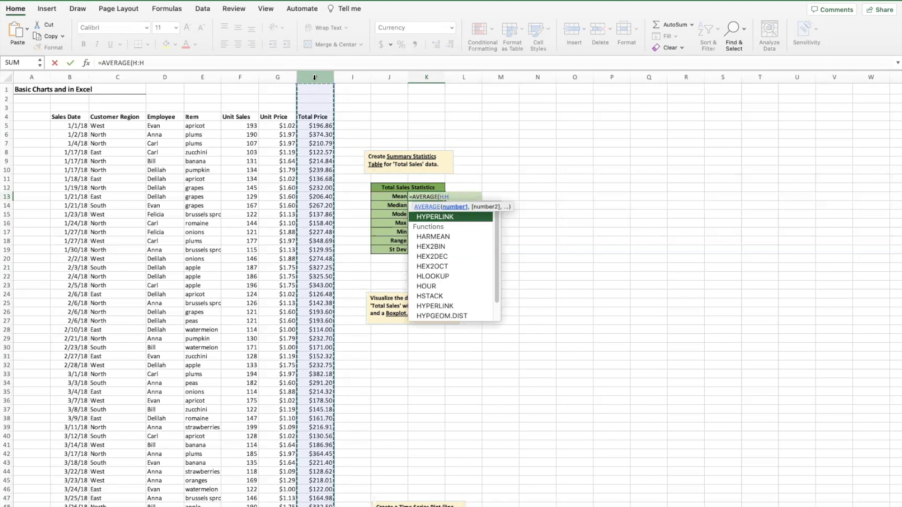
pyautogui.press('Return')
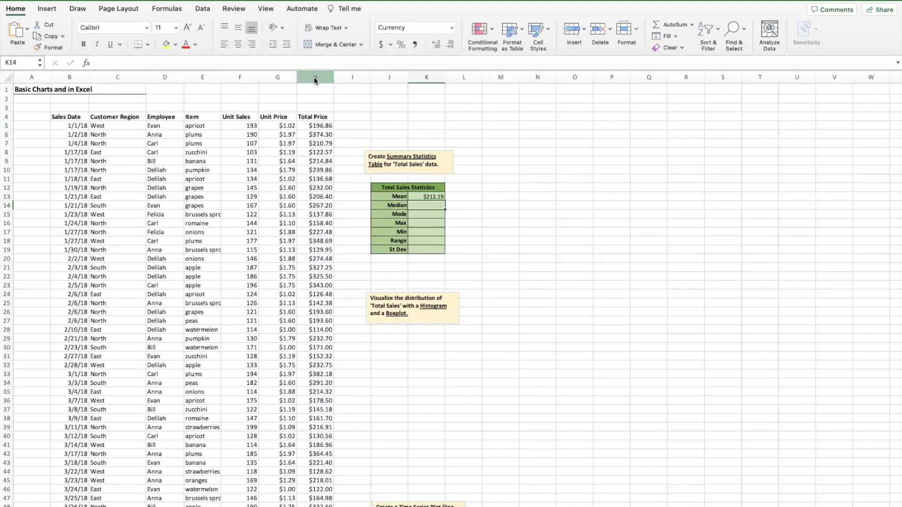
# Step: Inspect the mean formula in K13 and the blank and header cells above the total price data
pyautogui.click(431, 198)
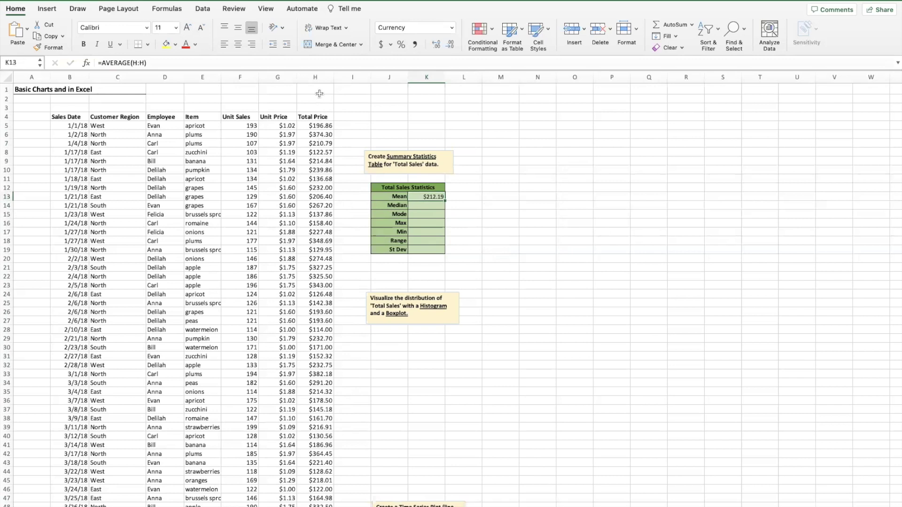
pyautogui.moveTo(316, 86); pyautogui.dragTo(314, 109)
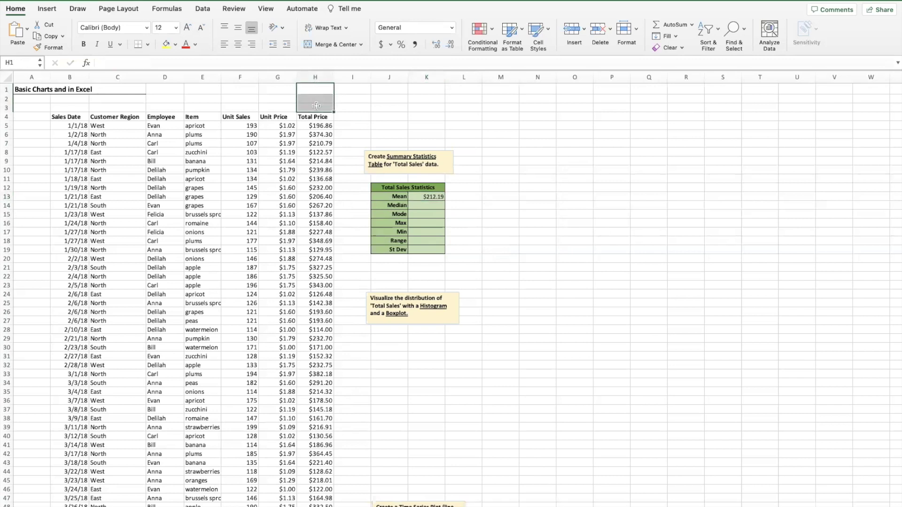
pyautogui.click(314, 115)
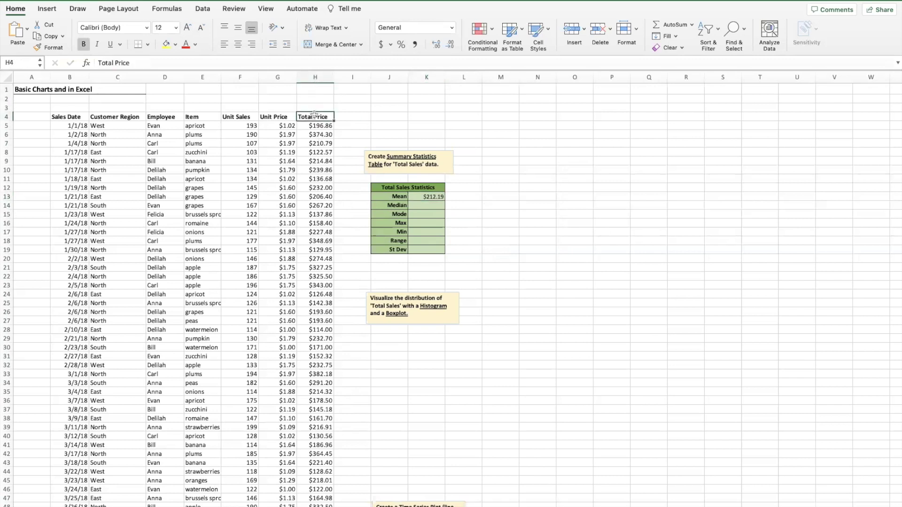
# Step: Calculate the Total Sales median in K14 using MEDIAN over the range H5:H104
pyautogui.click(424, 203)
pyautogui.write('=MEDIAN(')
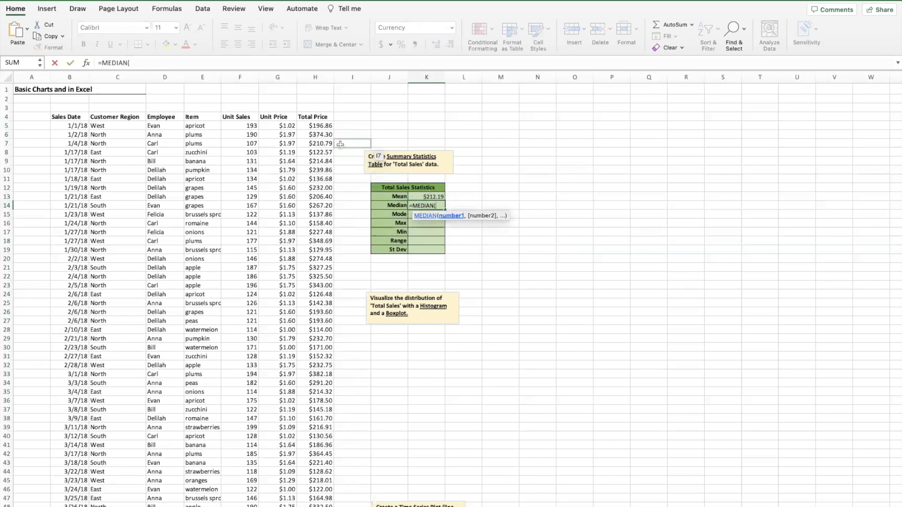
pyautogui.click(322, 125)
pyautogui.moveTo(322, 126); pyautogui.dragTo(329, 479)
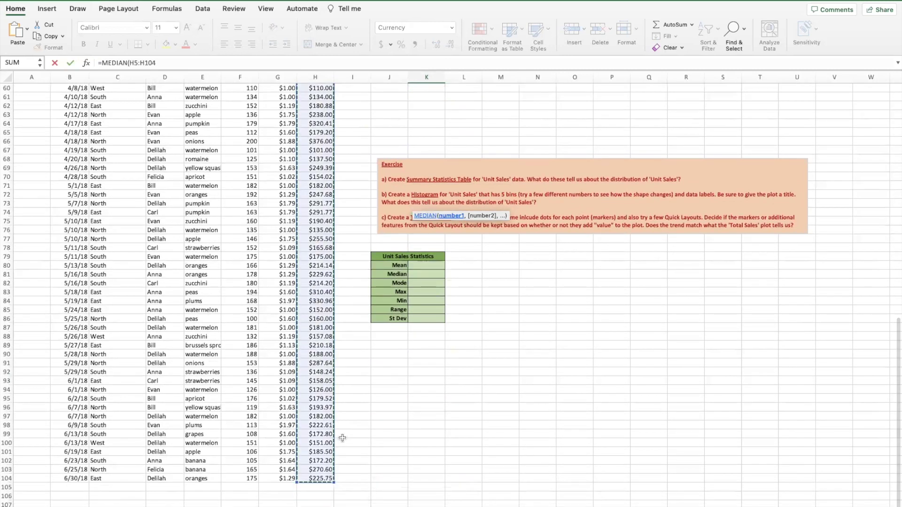
pyautogui.press('Return')
pyautogui.scroll(5, 473, 298)
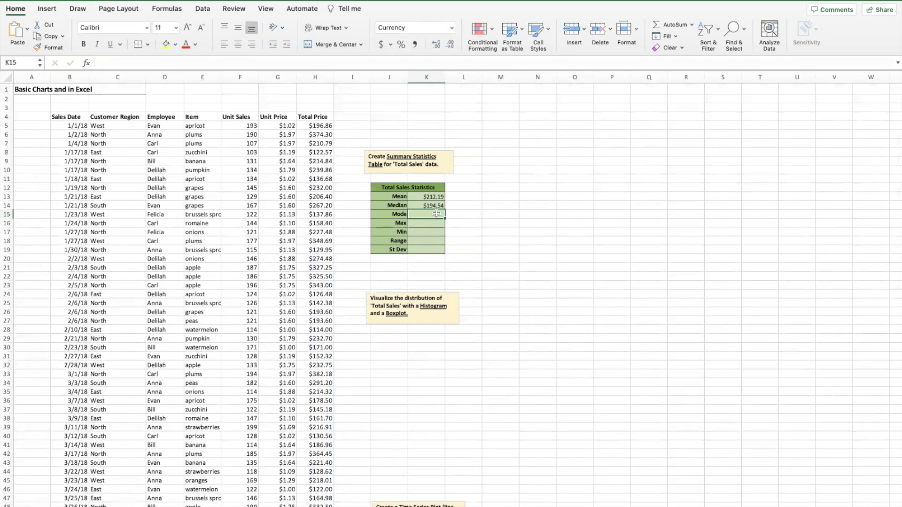
# Step: Copy the median formula from K14 into the Mode cell K15 and inspect the range it references
pyautogui.click(428, 205)
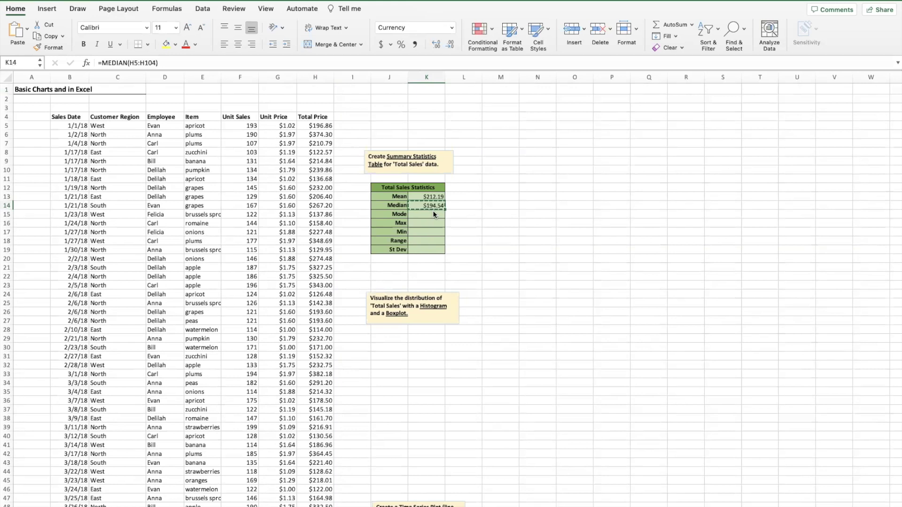
pyautogui.click(431, 215)
pyautogui.write('$193.97')
pyautogui.click(201, 63)
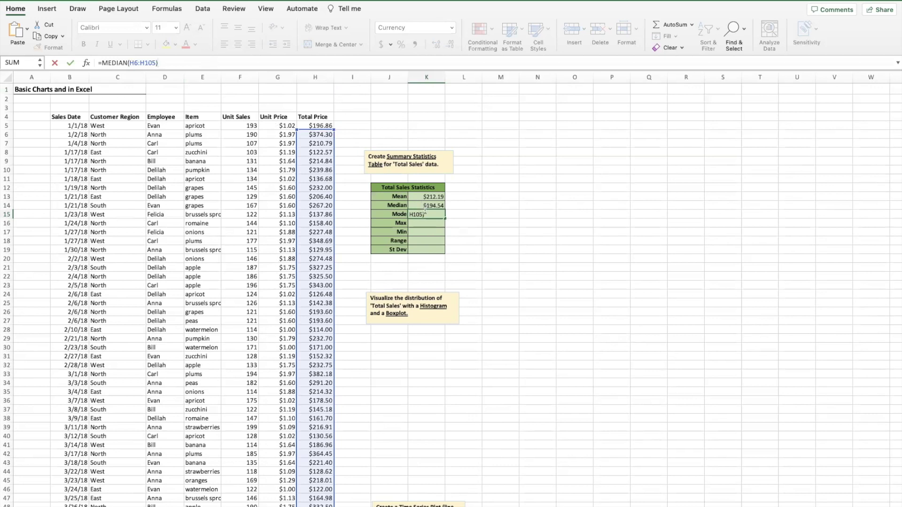
pyautogui.press('Return')
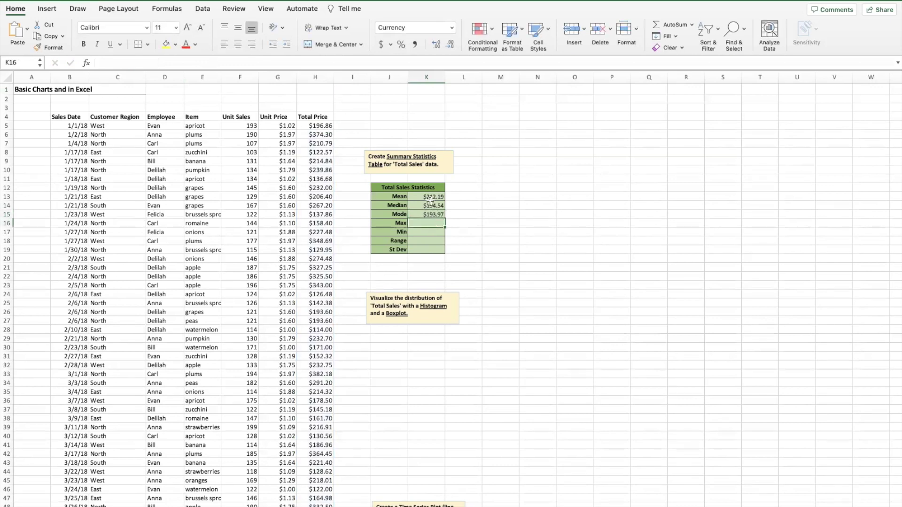
# Step: Make the median formula's range in K14 absolute, as $H$5:$H$104
pyautogui.click(430, 200)
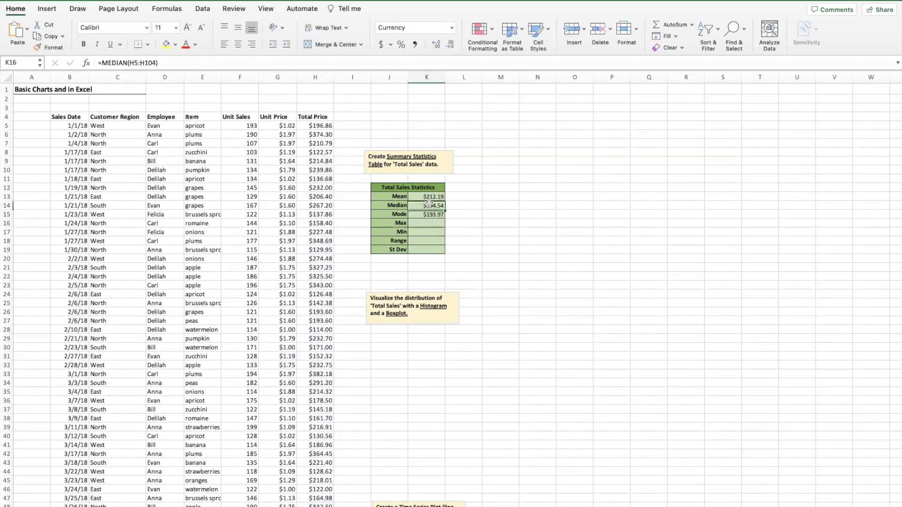
pyautogui.click(134, 62)
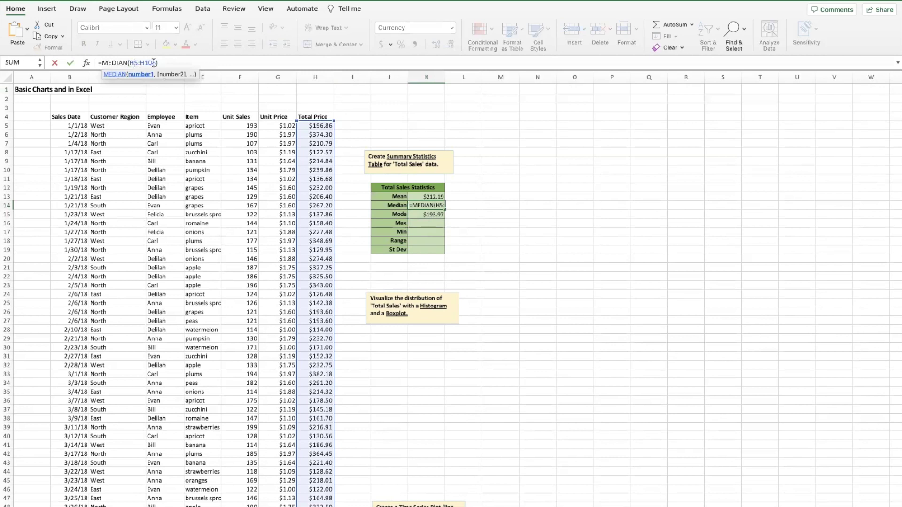
pyautogui.moveTo(157, 62); pyautogui.dragTo(129, 63)
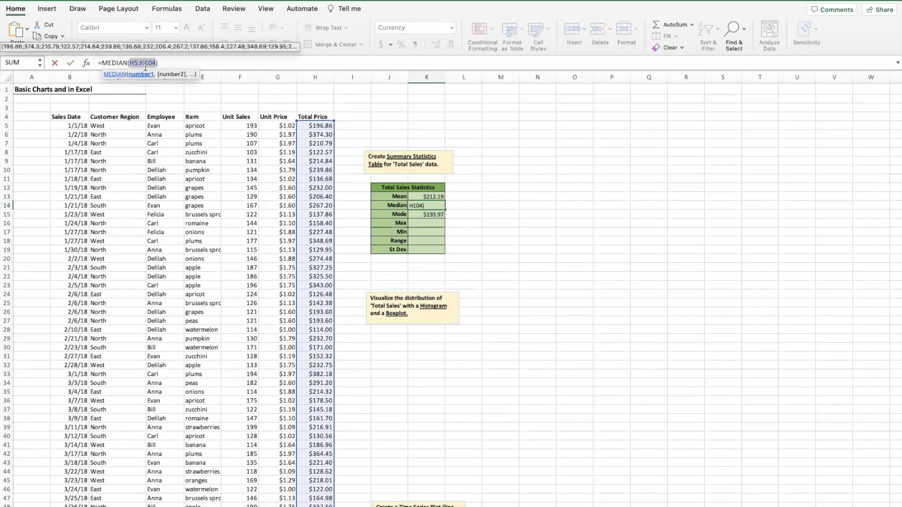
pyautogui.press('F4')
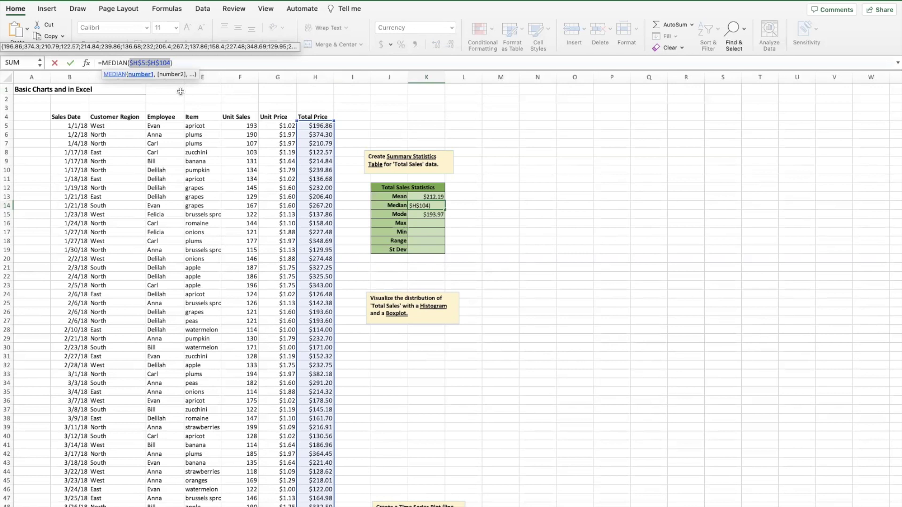
pyautogui.press('Return')
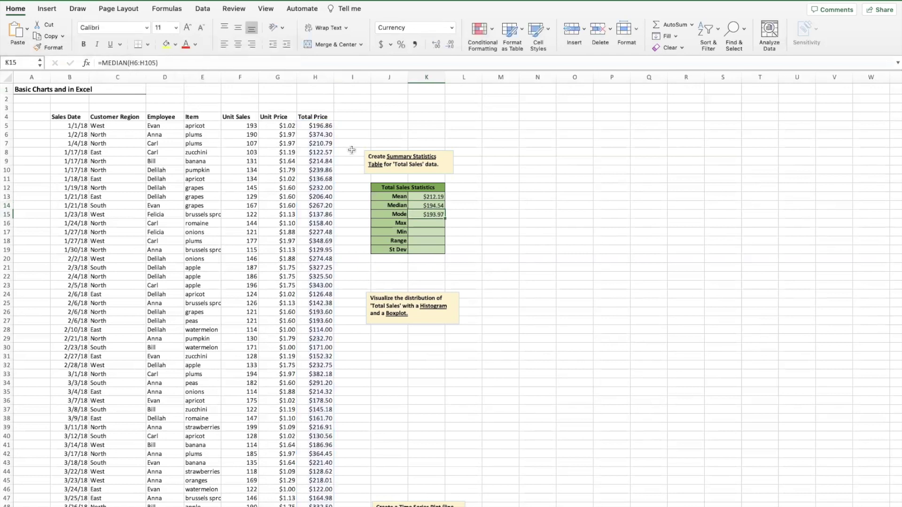
# Step: Copy the absolute-range median formula from K14 into the Mode cell K15 and change its function to MODE
pyautogui.click(424, 205)
pyautogui.hotkey('ctrl', 'c')
pyautogui.click(427, 214)
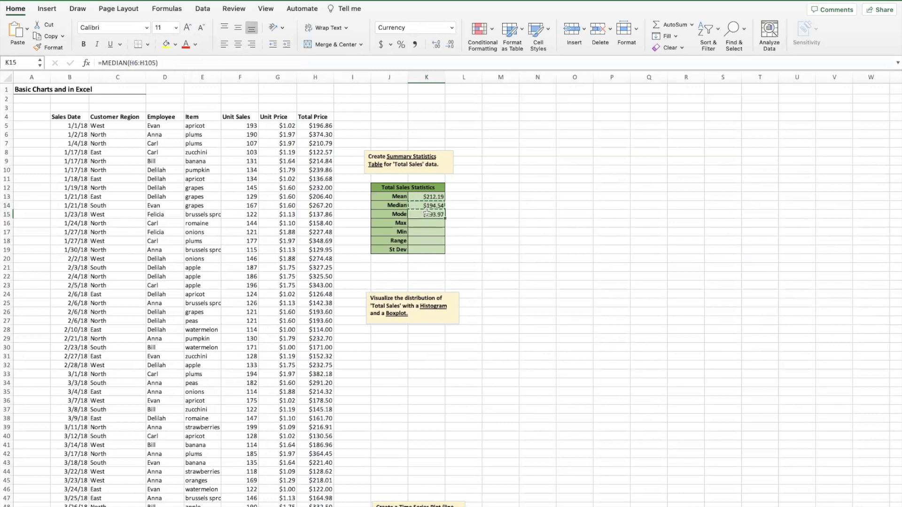
pyautogui.click(234, 62)
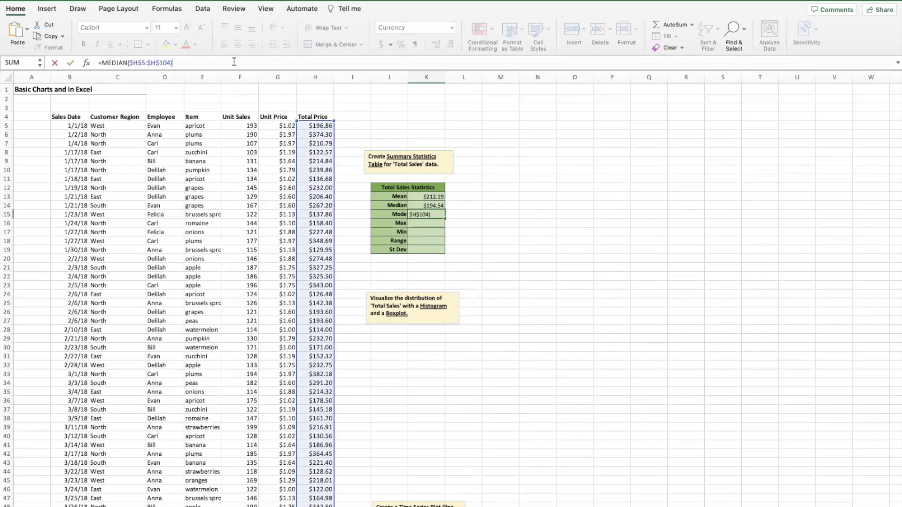
pyautogui.press('Return')
pyautogui.press('Up')
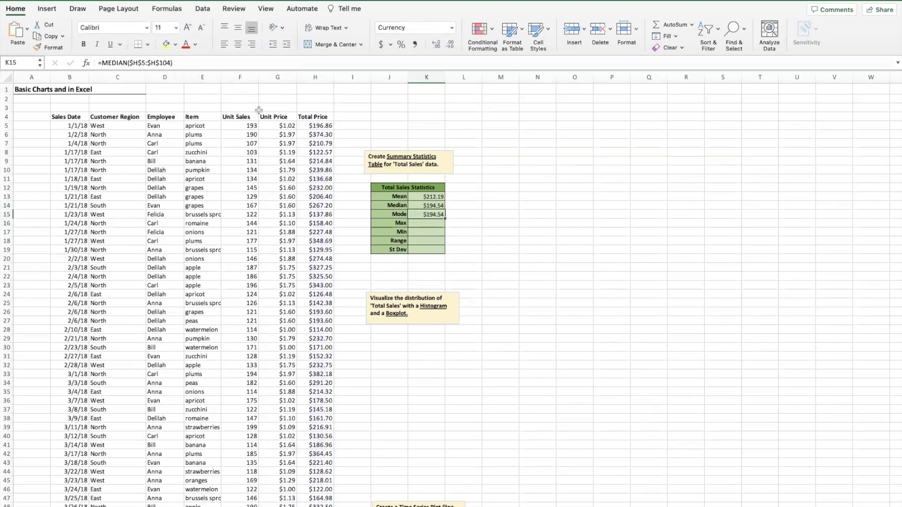
pyautogui.doubleClick(112, 62)
pyautogui.write('MODE')
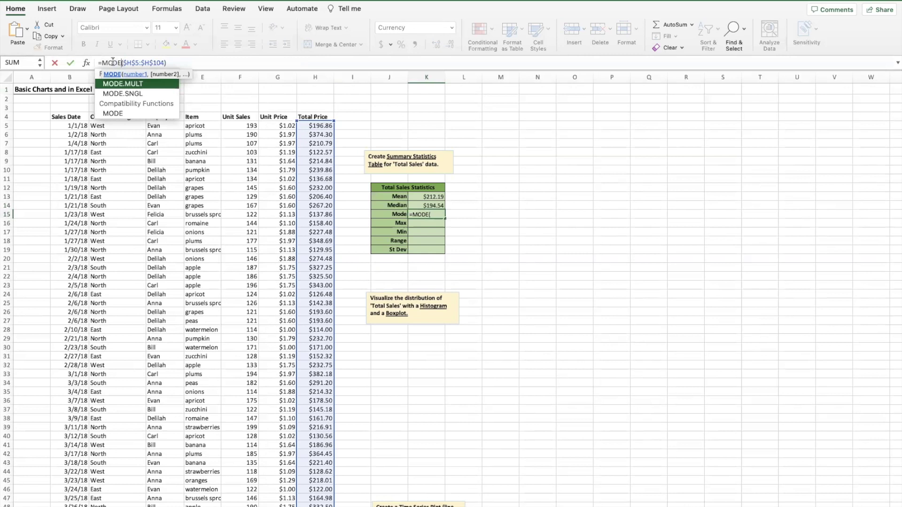
pyautogui.press('Return')
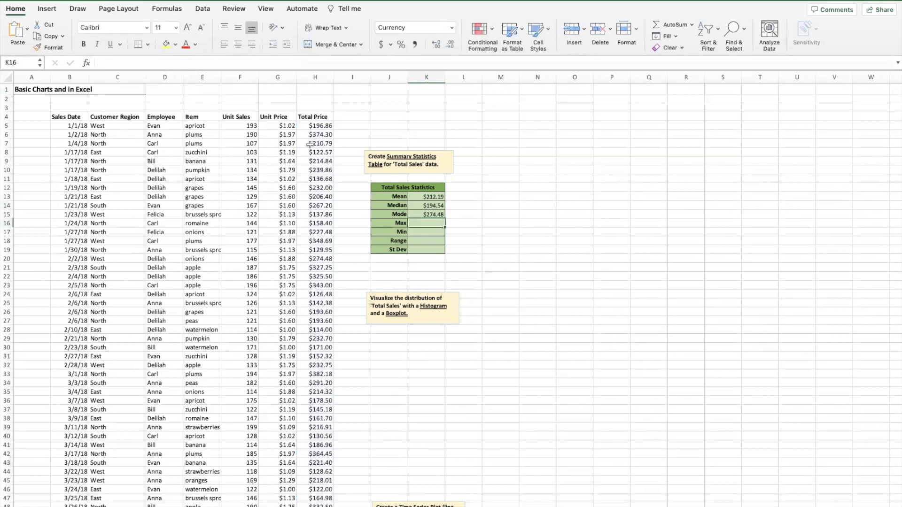
# Step: Copy the mode formula from K15 into the Max and Min cells, K16:K17
pyautogui.click(431, 215)
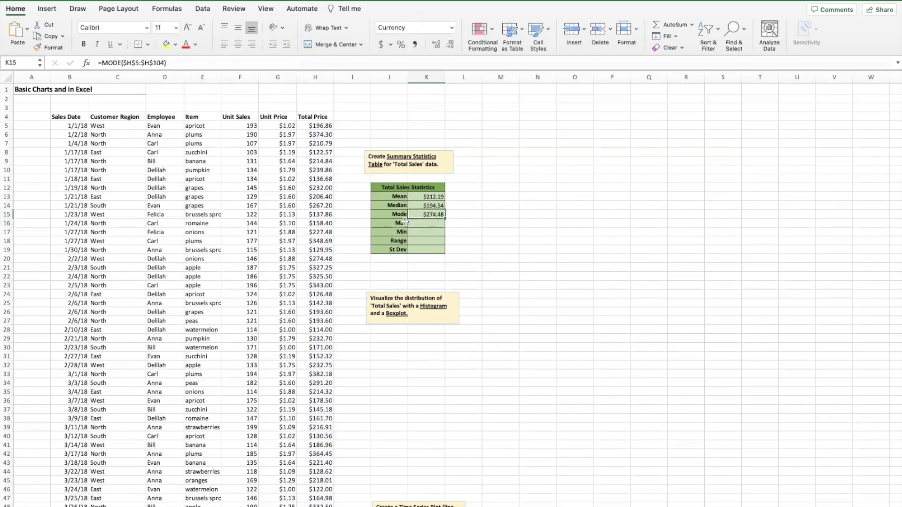
pyautogui.press('super+c')
pyautogui.moveTo(427, 224); pyautogui.dragTo(424, 232)
pyautogui.press('super+v')
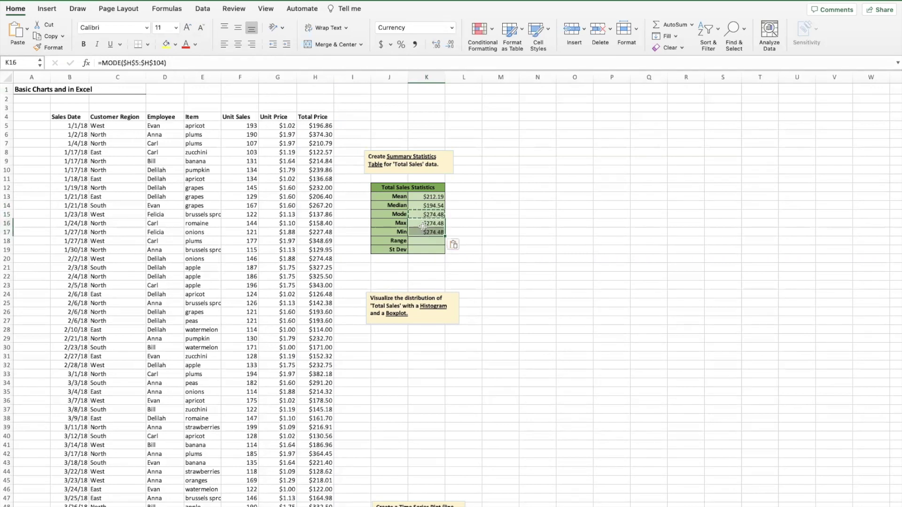
# Step: Change the function in K16 to MAX and the function in K17 to MIN, keeping the $H$5:$H$104 range
pyautogui.doubleClick(110, 63)
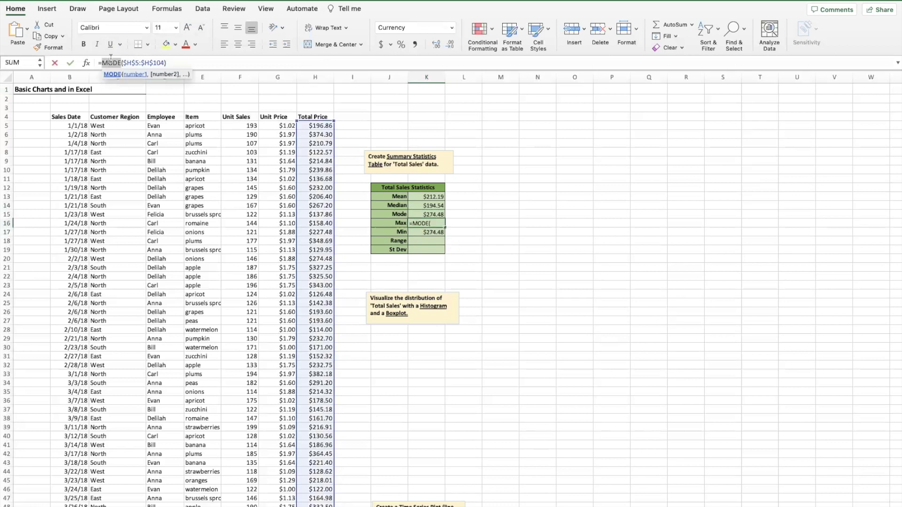
pyautogui.write('MAX')
pyautogui.press('Return')
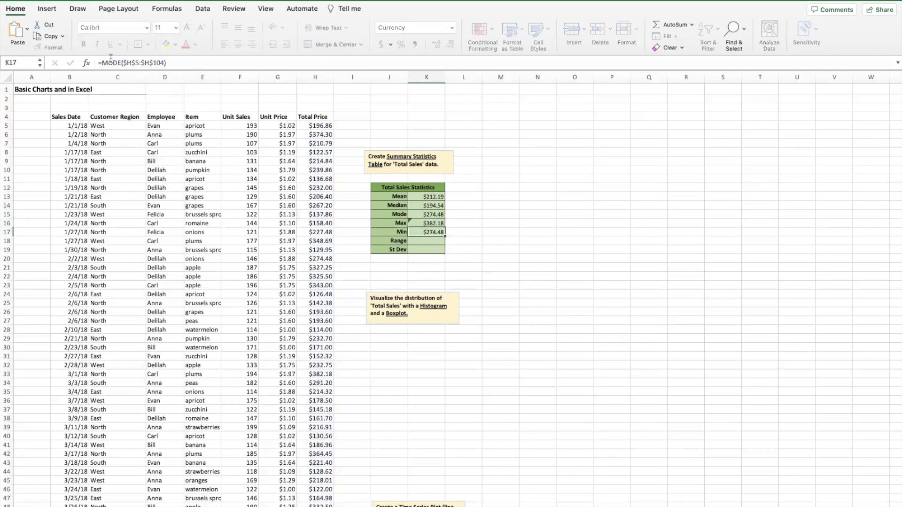
pyautogui.doubleClick(108, 62)
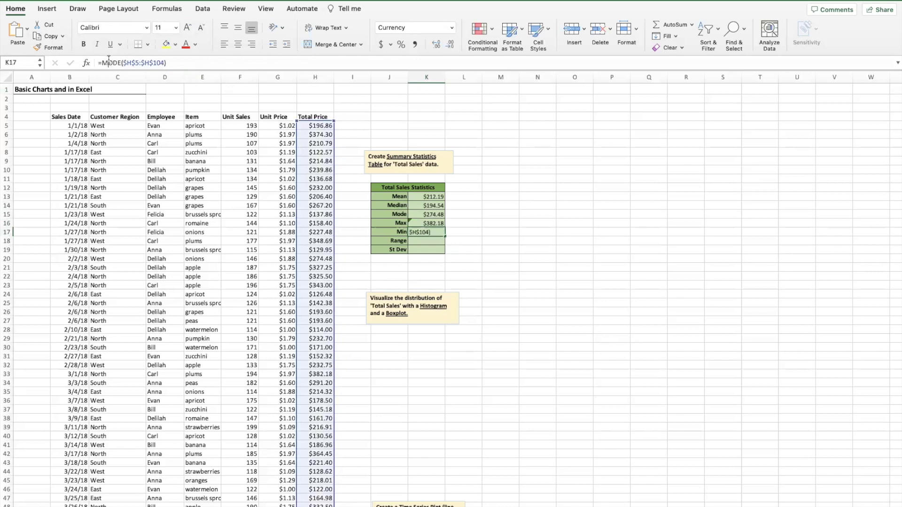
pyautogui.write('MIN')
pyautogui.press('Return')
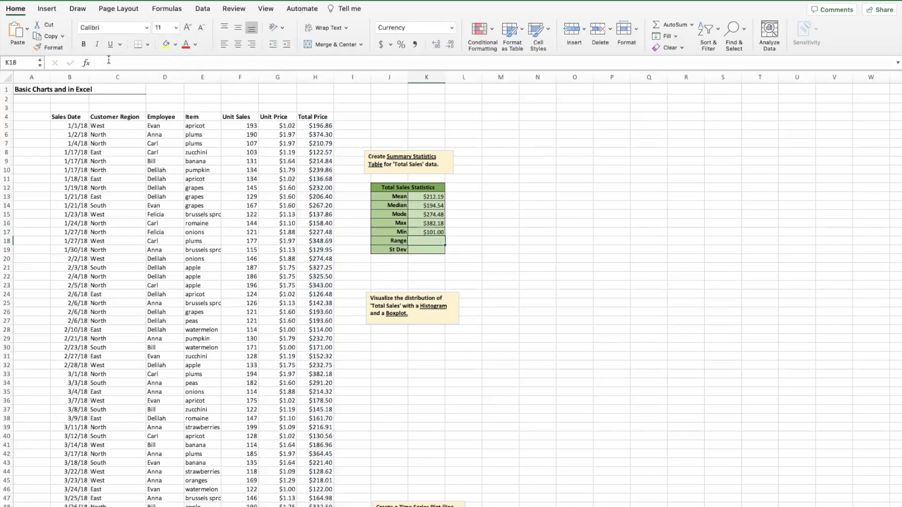
# Step: Calculate the Total Sales range in K18 by subtracting the minimum from the maximum with =K16-K17
pyautogui.write('=')
pyautogui.click(418, 224)
pyautogui.press('Down')
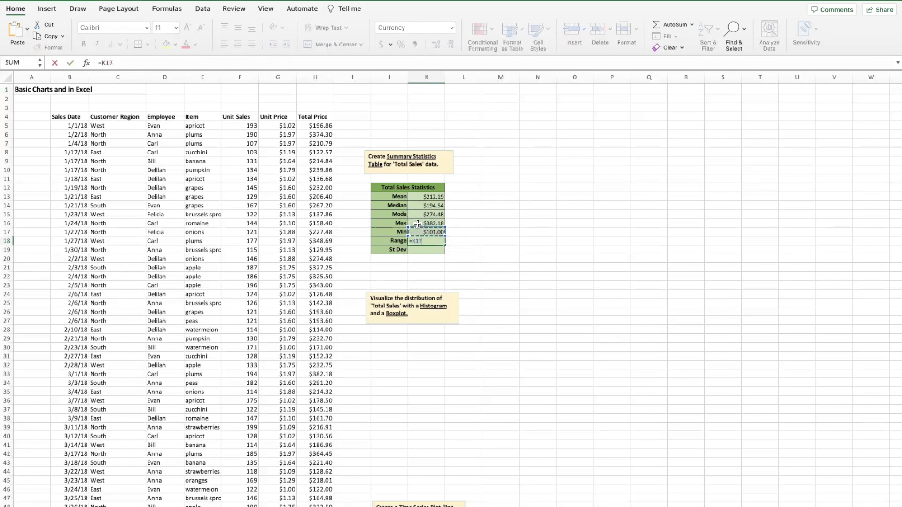
pyautogui.click(423, 225)
pyautogui.write('-')
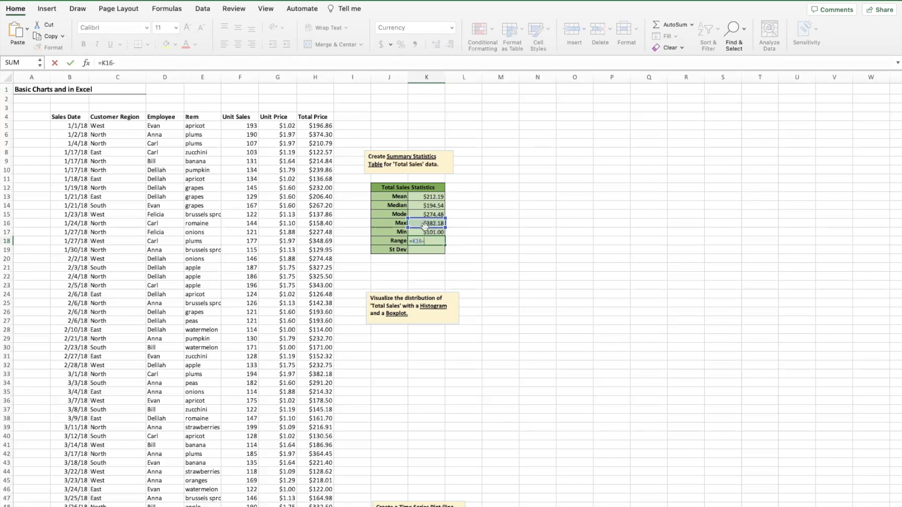
pyautogui.click(426, 231)
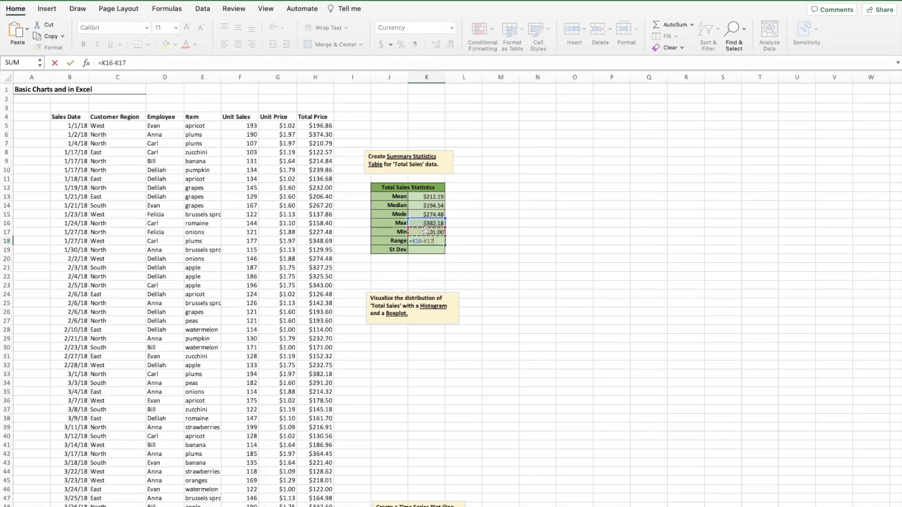
pyautogui.press('Return')
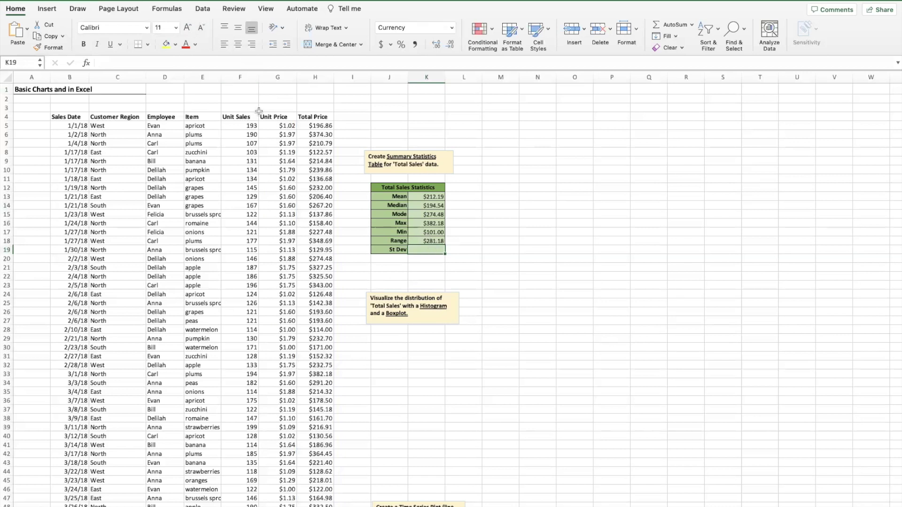
# Step: Insert the statistical function STDEV.S into the St Dev cell K19
pyautogui.click(175, 9)
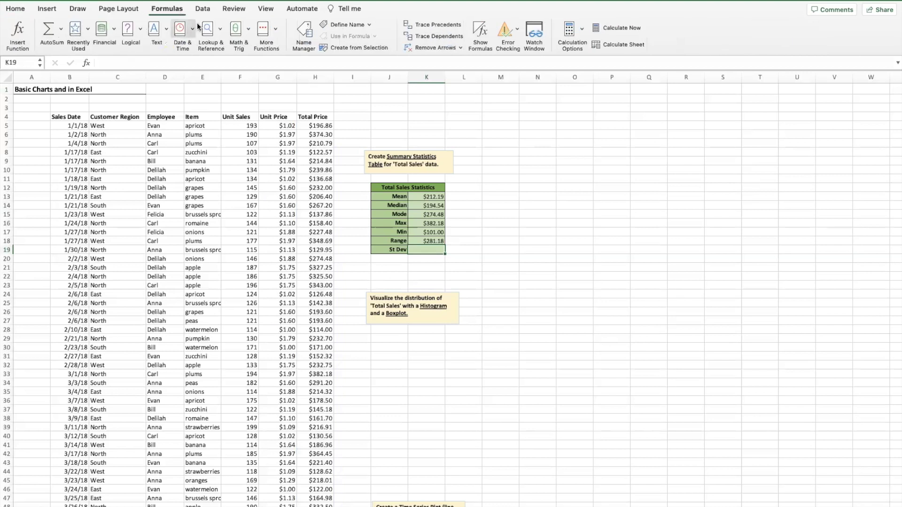
pyautogui.click(274, 33)
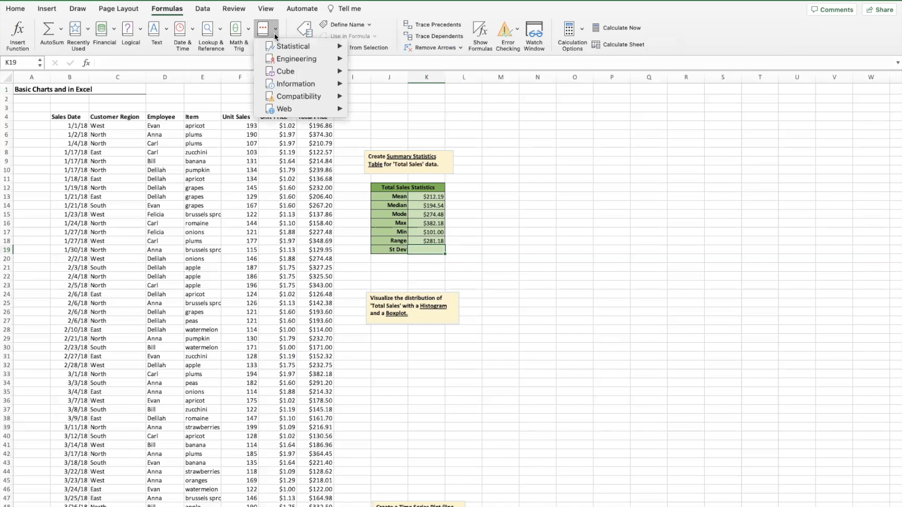
pyautogui.moveTo(288, 47)
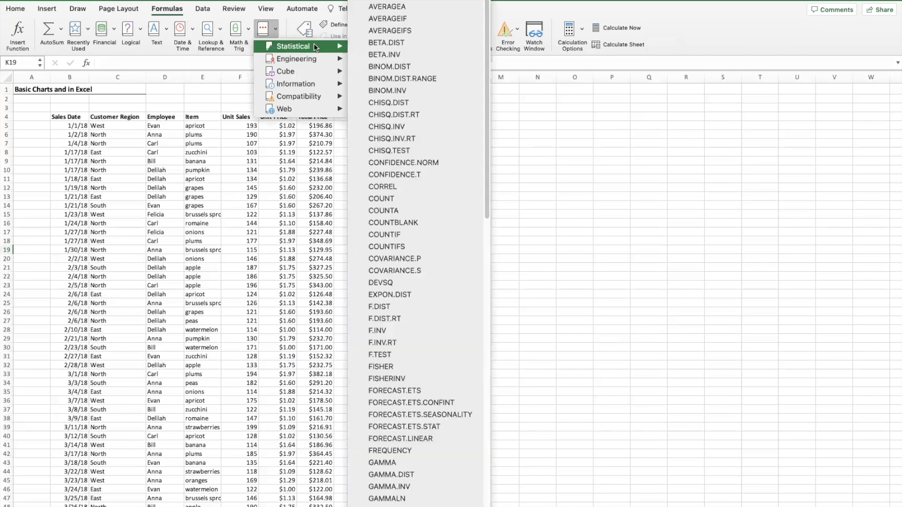
pyautogui.scroll(-3, 435, 265)
pyautogui.scroll(-10, 434, 269)
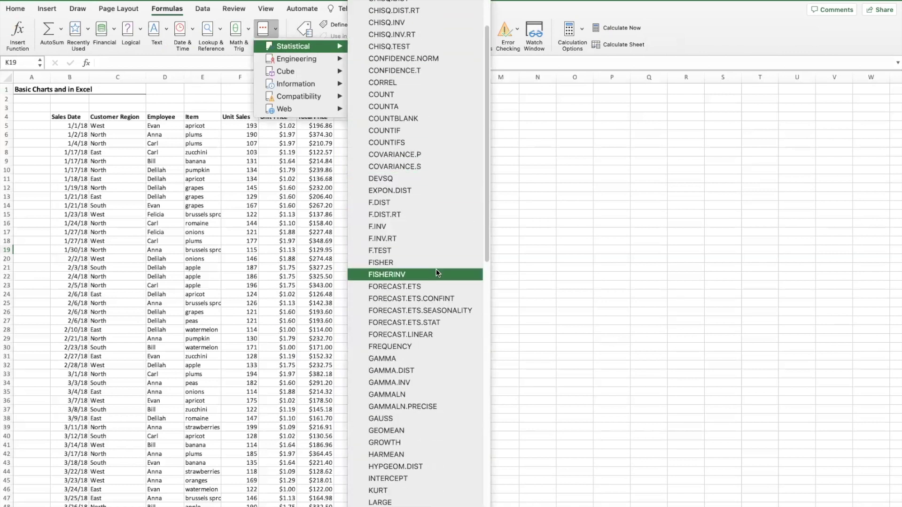
pyautogui.scroll(-12, 444, 281)
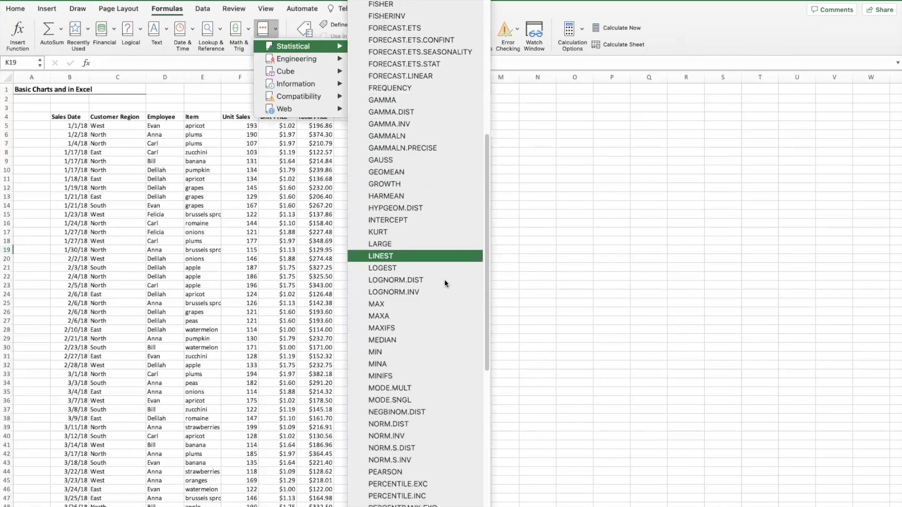
pyautogui.scroll(-5, 445, 290)
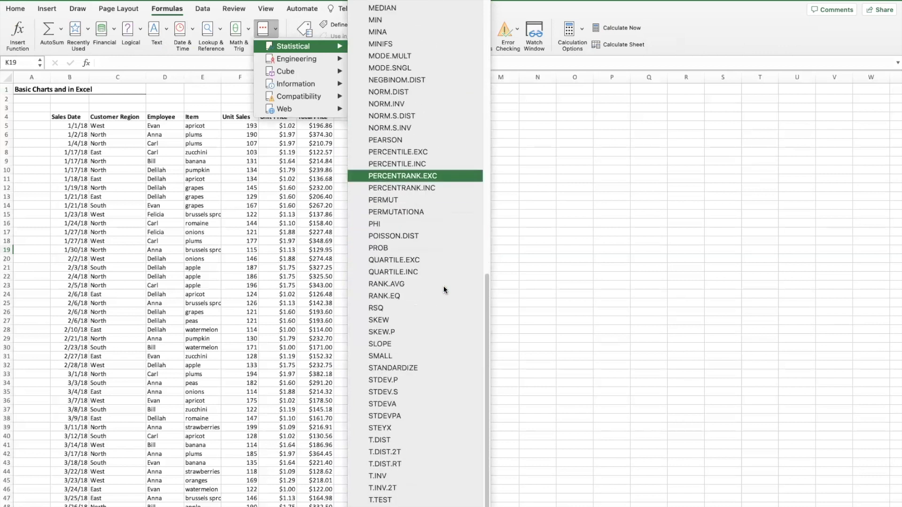
pyautogui.click(413, 393)
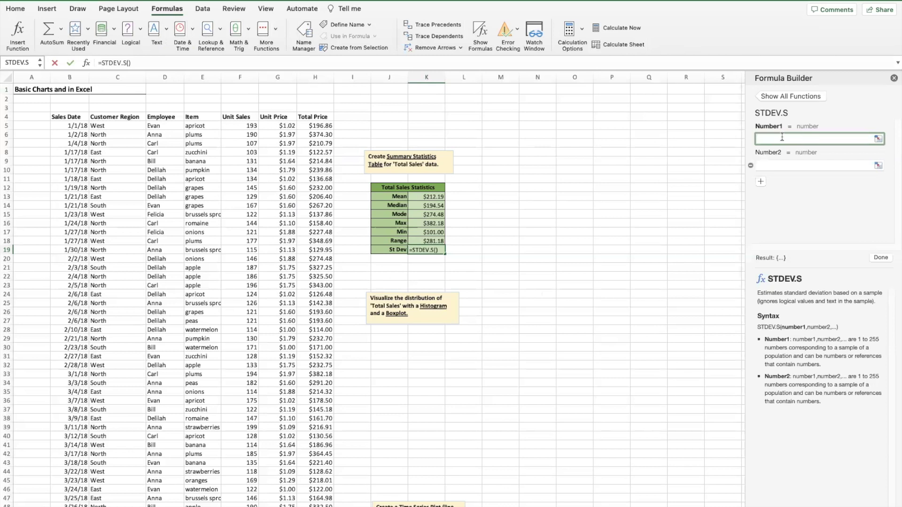
# Step: Set the Number1 argument of STDEV.S to the total price range H5:H104
pyautogui.click(320, 125)
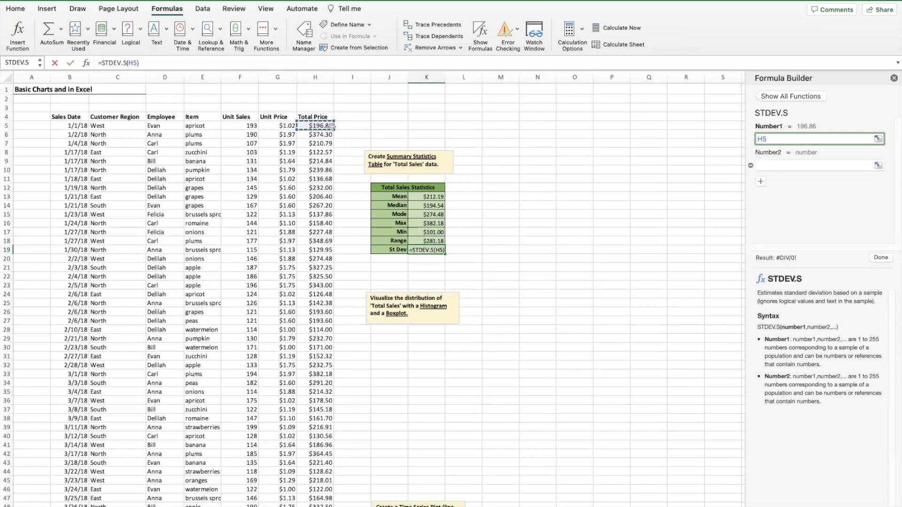
pyautogui.press('super+shift+Down')
pyautogui.scroll(-10, 376, 296)
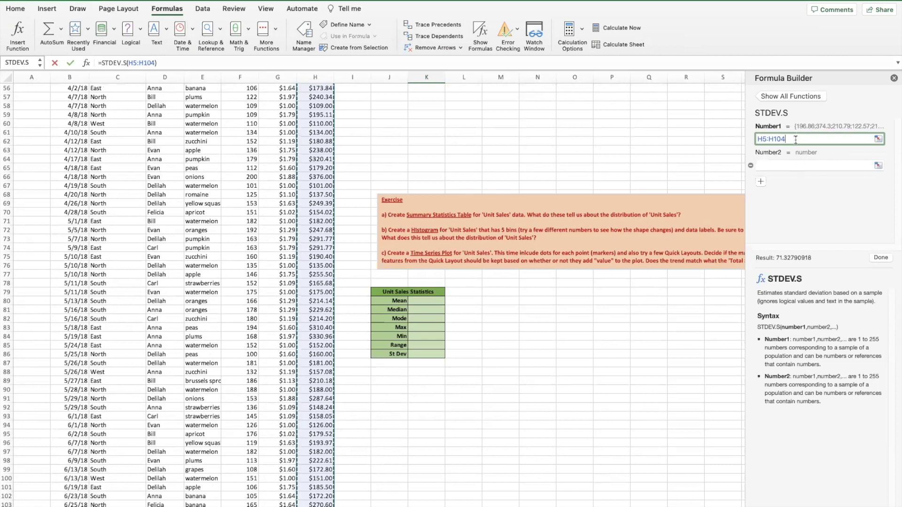
pyautogui.click(682, 140)
pyautogui.scroll(1, 544, 160)
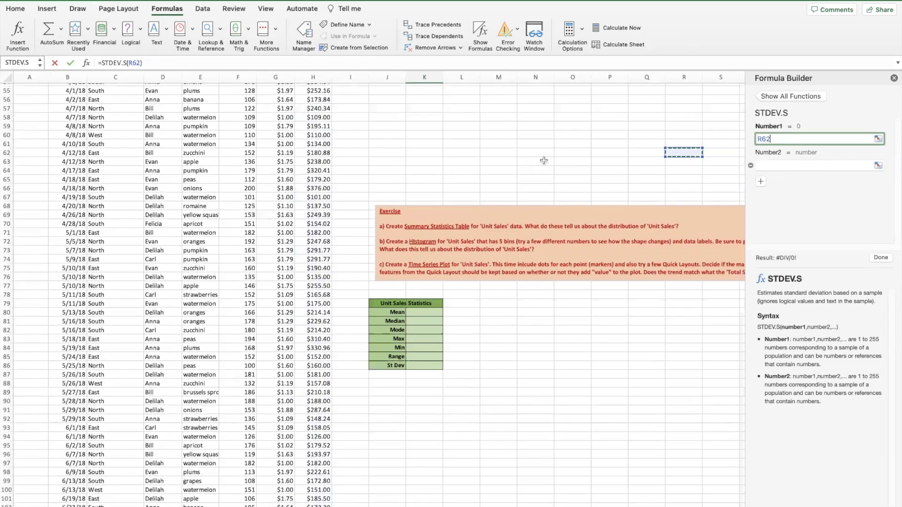
pyautogui.scroll(15, 449, 201)
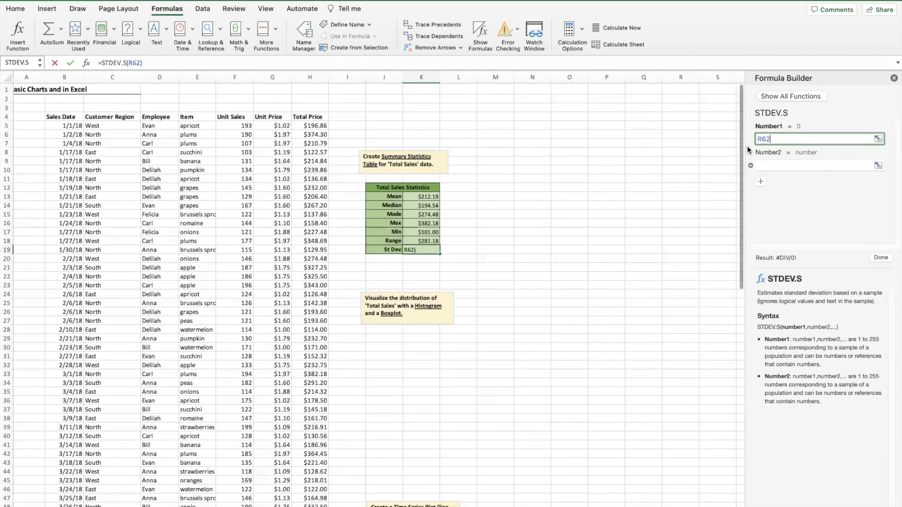
pyautogui.press('BackSpace')
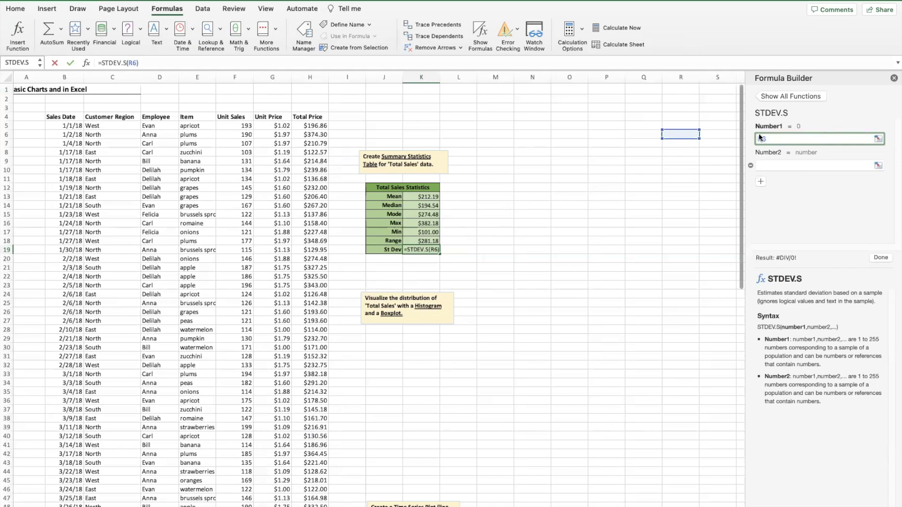
pyautogui.click(308, 126)
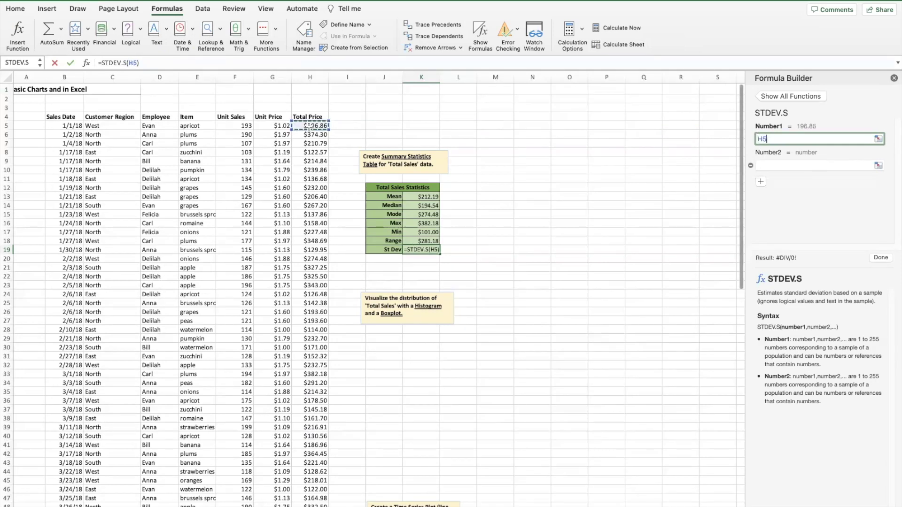
pyautogui.hotkey('ctrl', 'shift', 'Down')
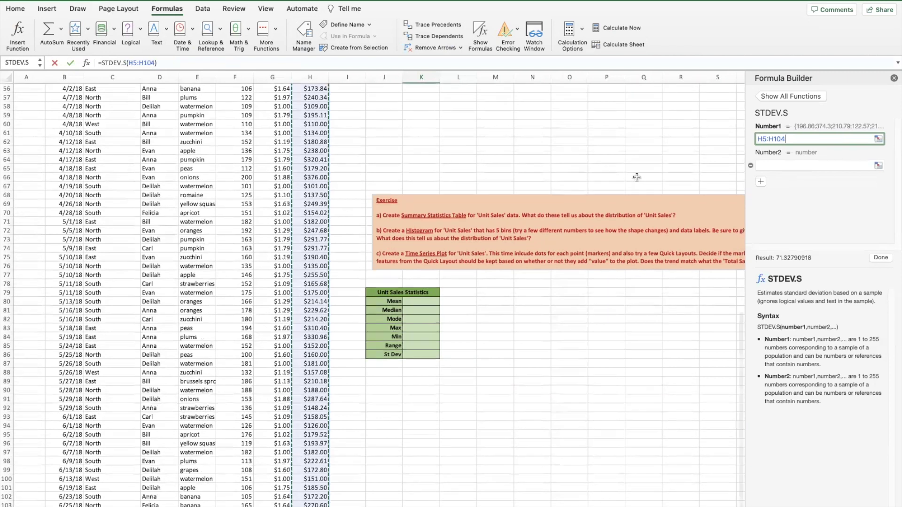
pyautogui.scroll(15, 512, 172)
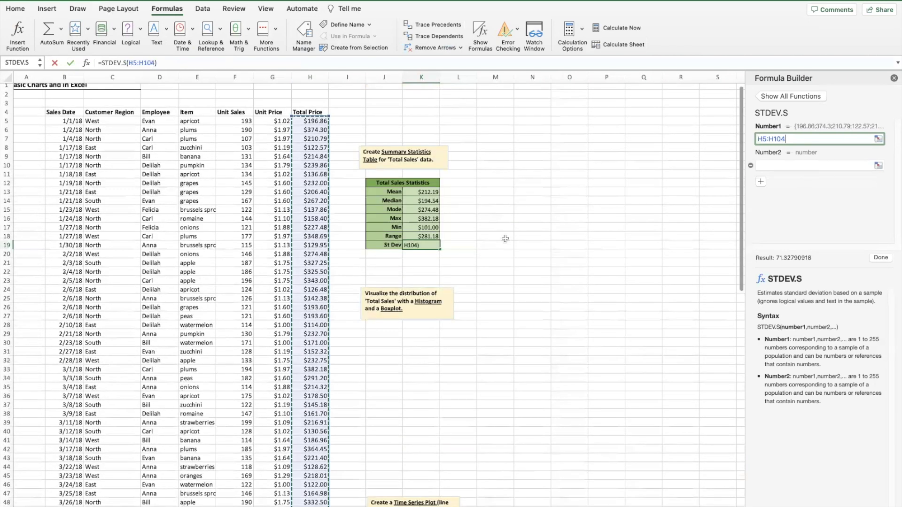
pyautogui.click(890, 81)
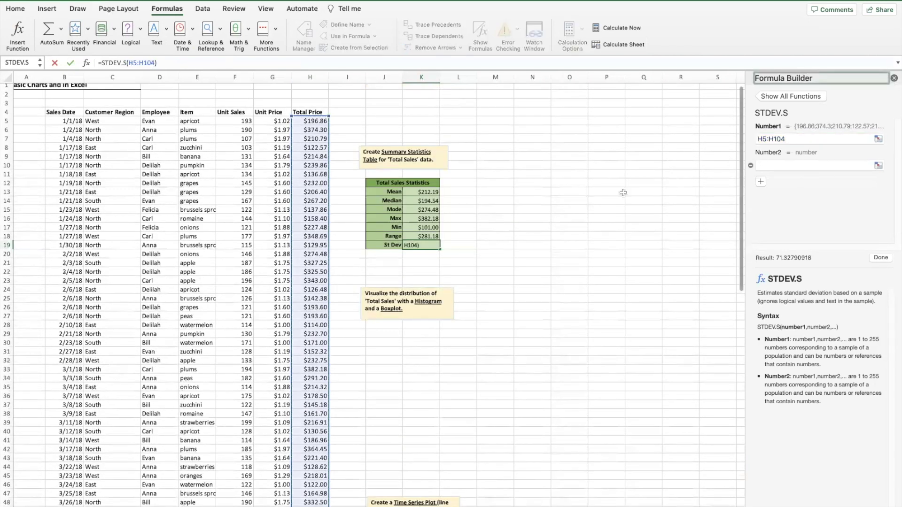
pyautogui.click(894, 78)
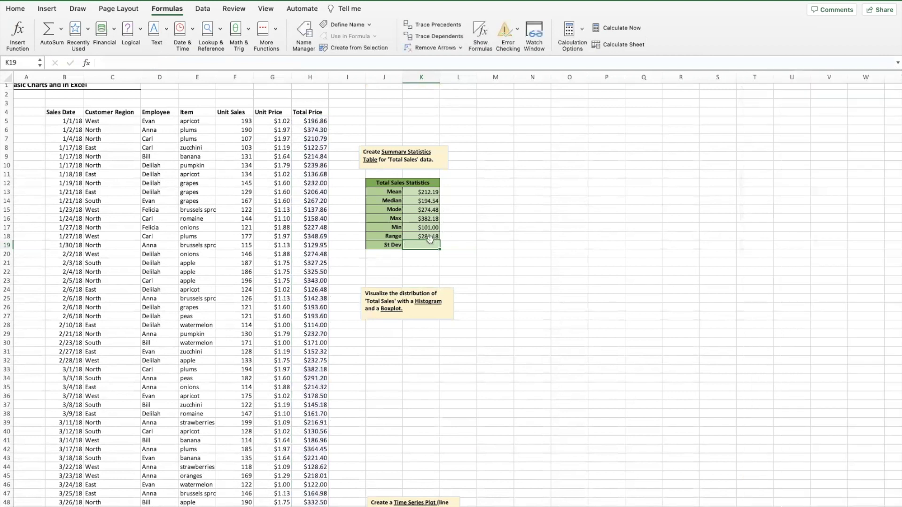
# Step: Calculate the Total Sales standard deviation in K19 with =STDEV.S over the total price range H5:H104
pyautogui.write('=ST')
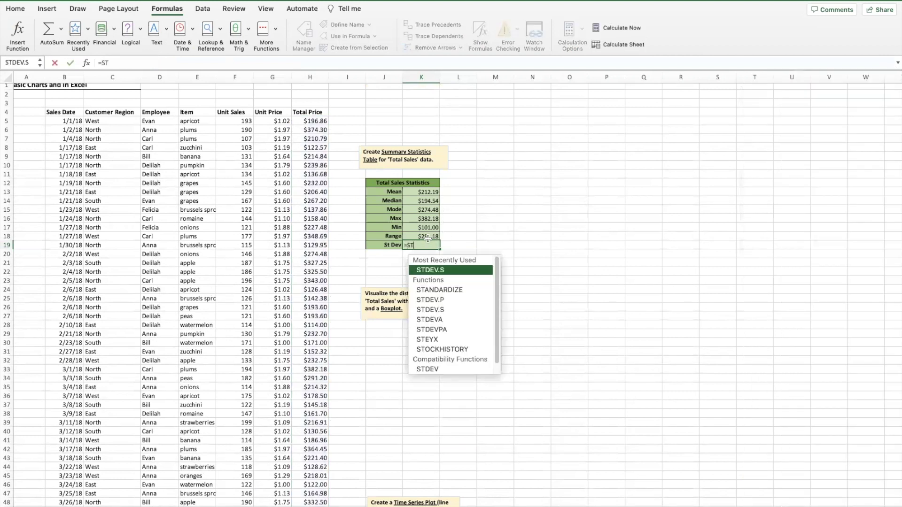
pyautogui.press('Return')
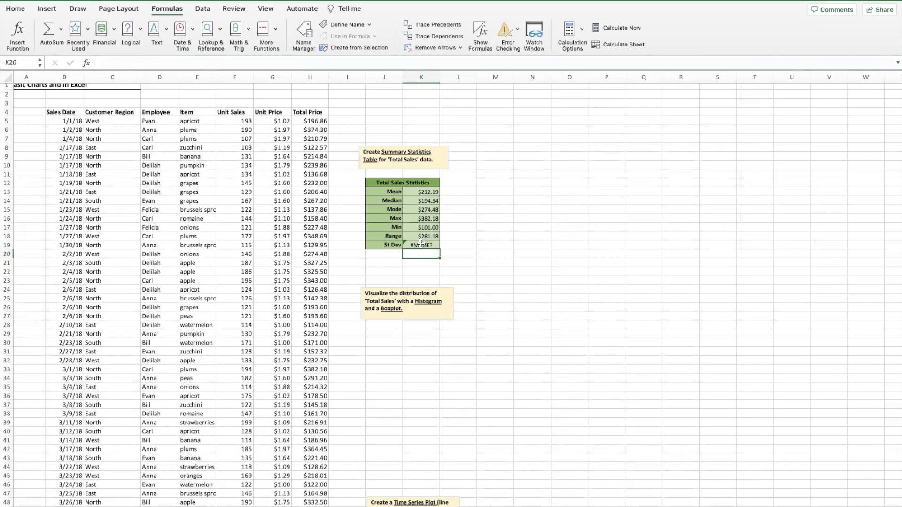
pyautogui.click(421, 243)
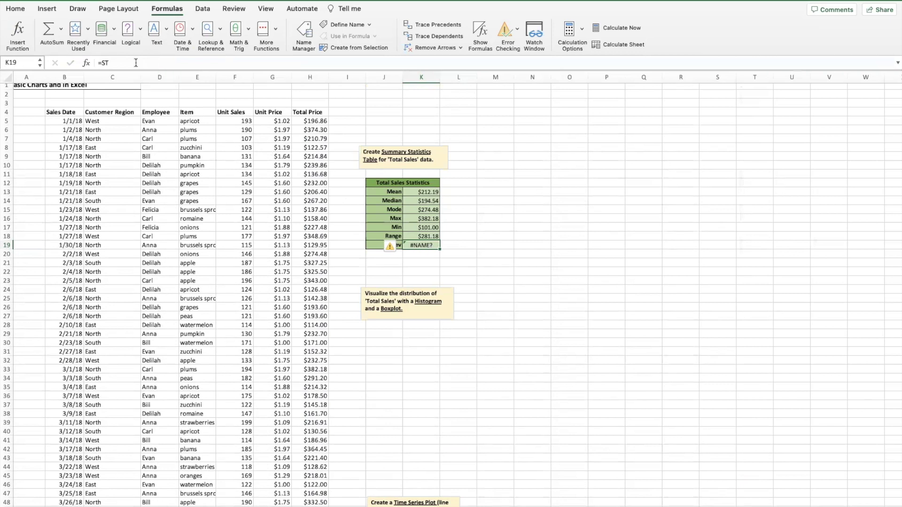
pyautogui.click(134, 62)
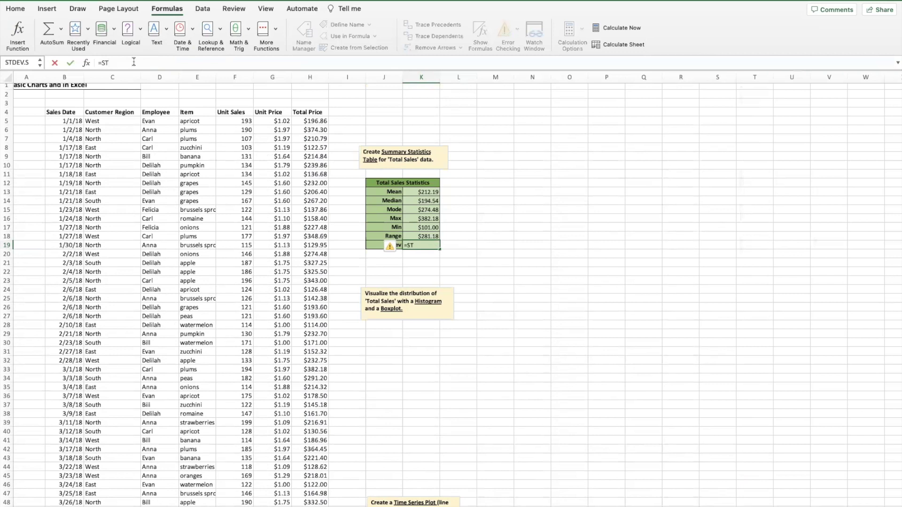
pyautogui.write('D')
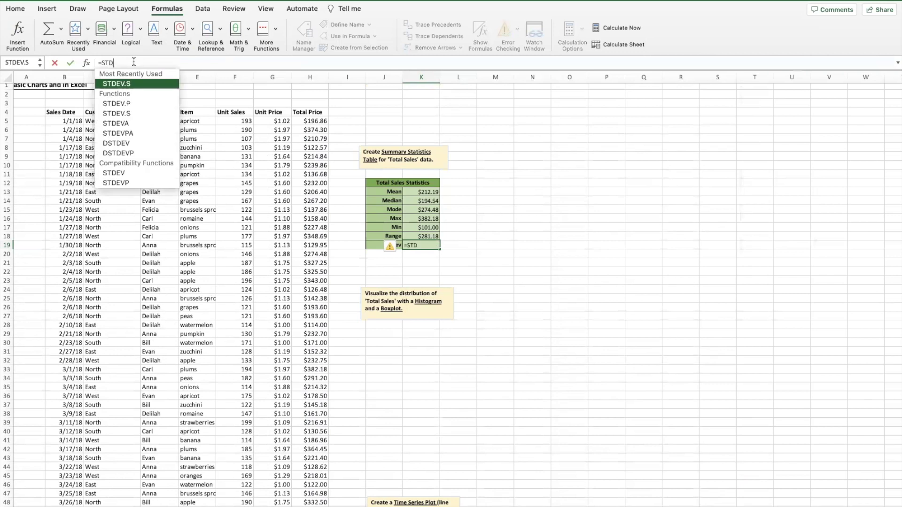
pyautogui.doubleClick(121, 84)
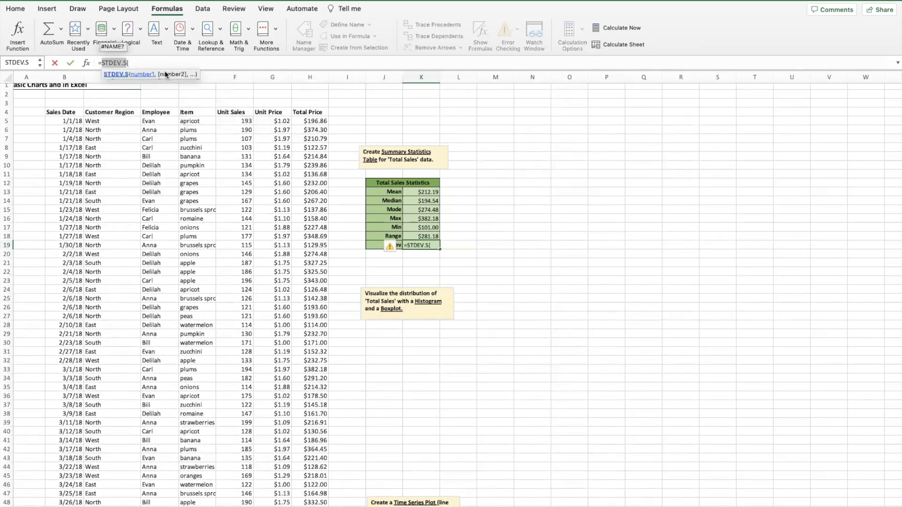
pyautogui.click(319, 123)
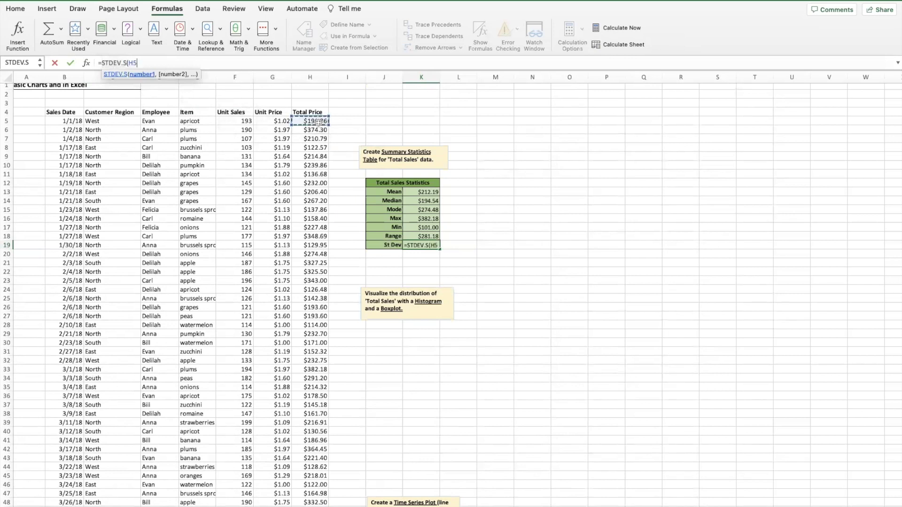
pyautogui.press('super+shift+Down')
pyautogui.press('Return')
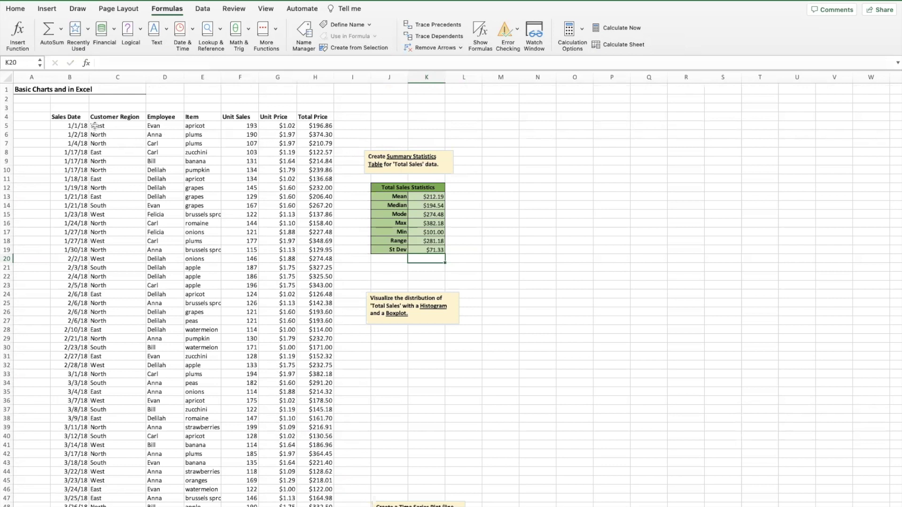
# Step: Review the Total Sales statistics from mean through standard deviation and the histogram and boxplot instructions beneath the table
pyautogui.click(439, 196)
pyautogui.click(442, 207)
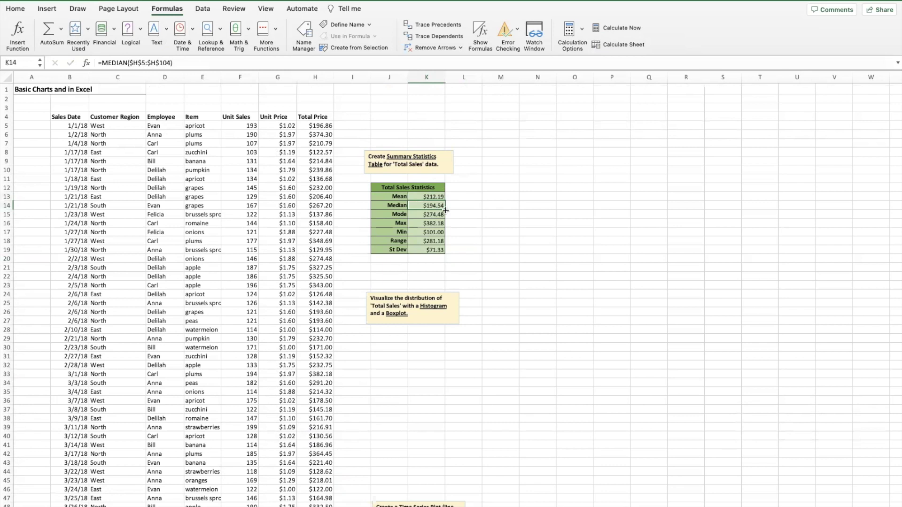
pyautogui.click(441, 215)
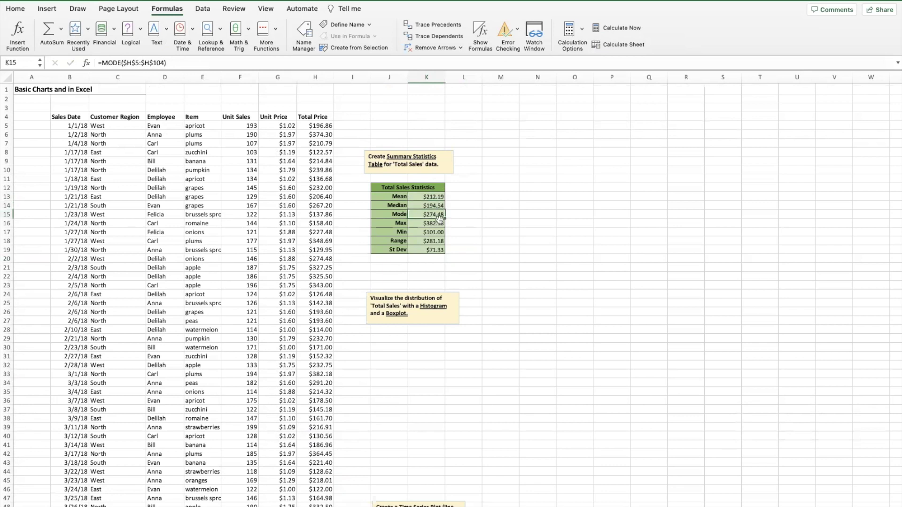
pyautogui.click(425, 225)
pyautogui.moveTo(425, 225); pyautogui.dragTo(446, 230)
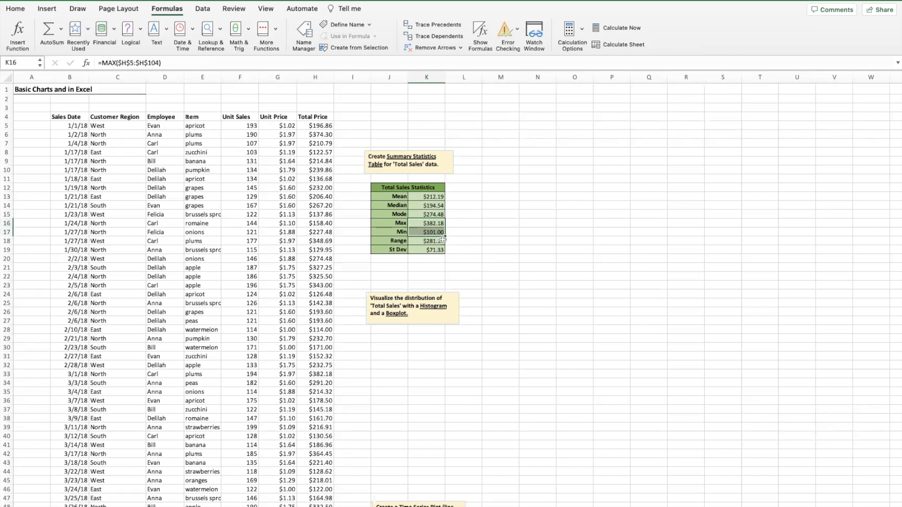
pyautogui.click(436, 248)
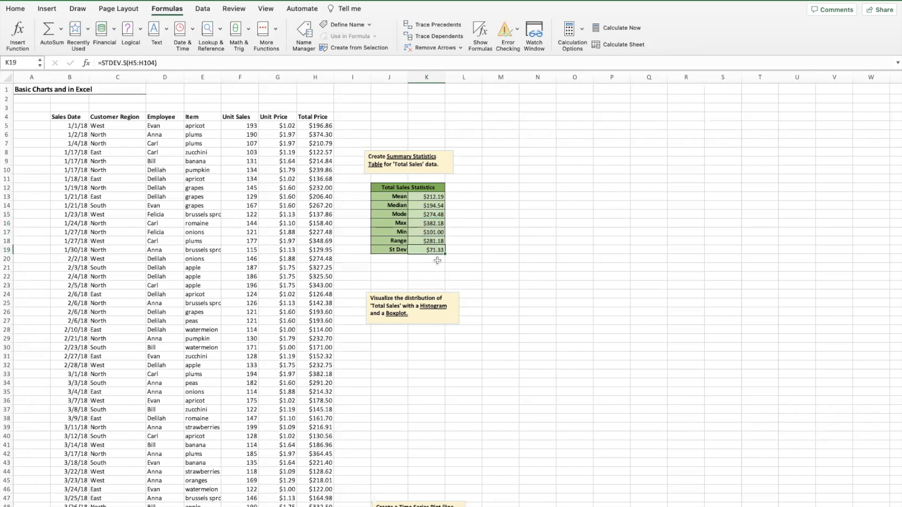
pyautogui.scroll(-3, 439, 256)
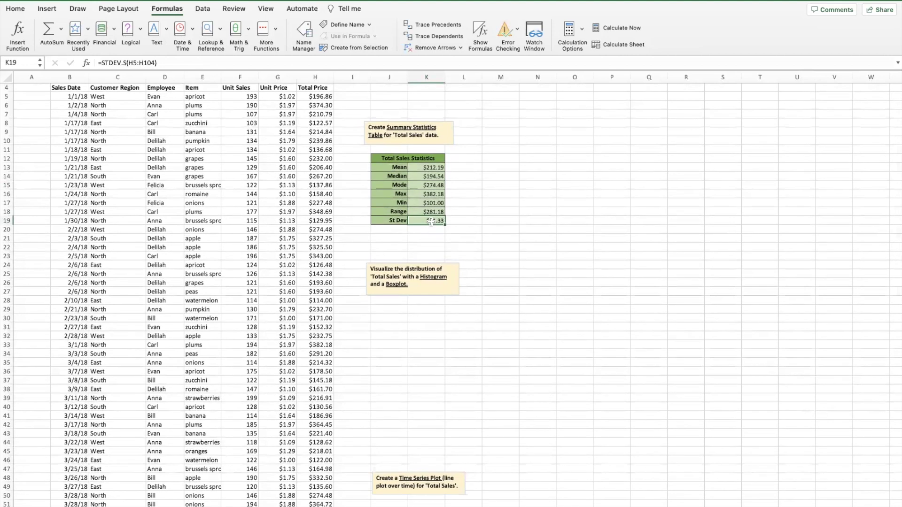
pyautogui.scroll(-1, 437, 301)
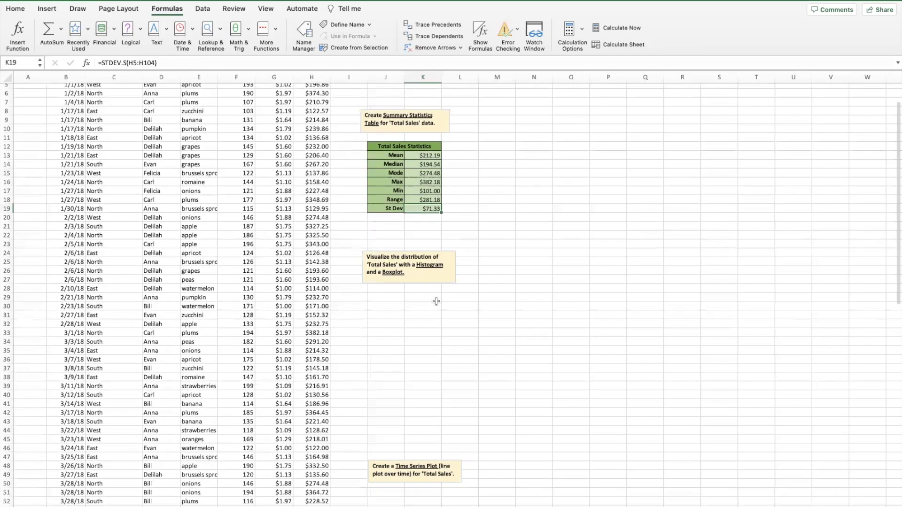
pyautogui.scroll(-1, 436, 302)
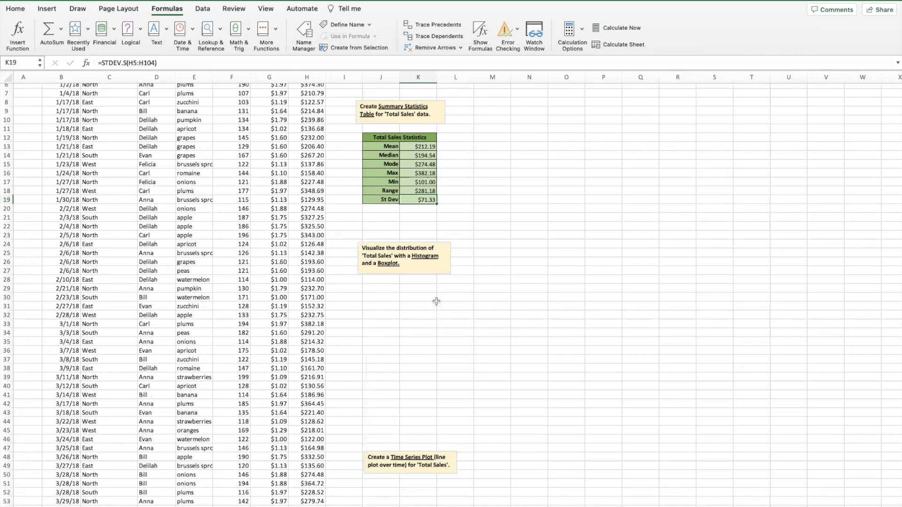
# Step: Insert a histogram of the Total Price data in H5:H104
pyautogui.scroll(5, 436, 301)
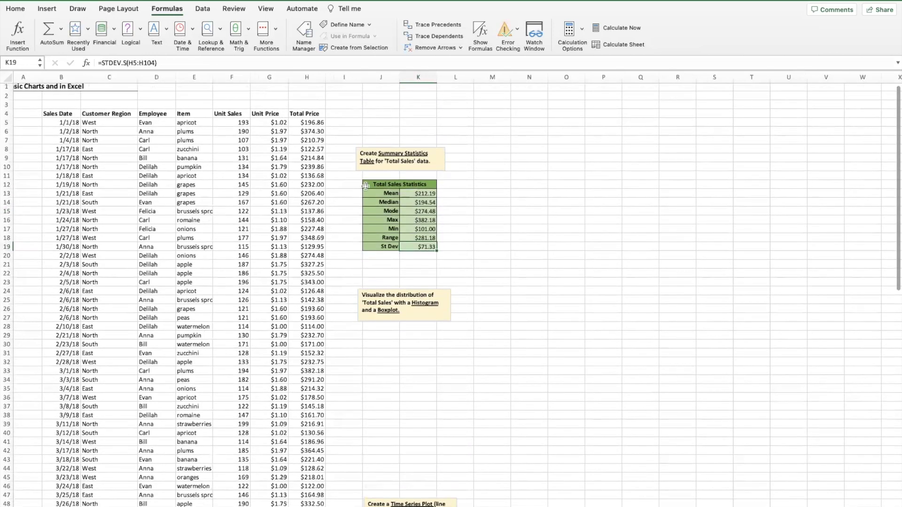
pyautogui.click(306, 114)
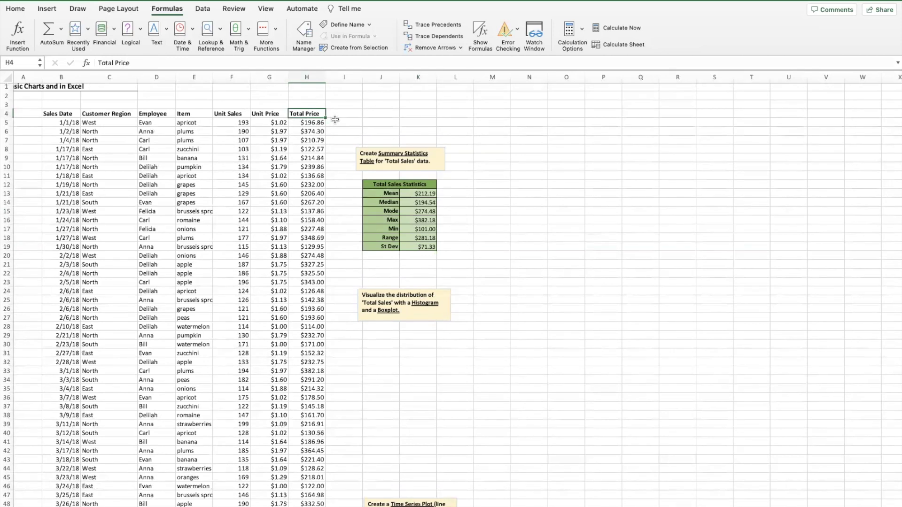
pyautogui.press('Down')
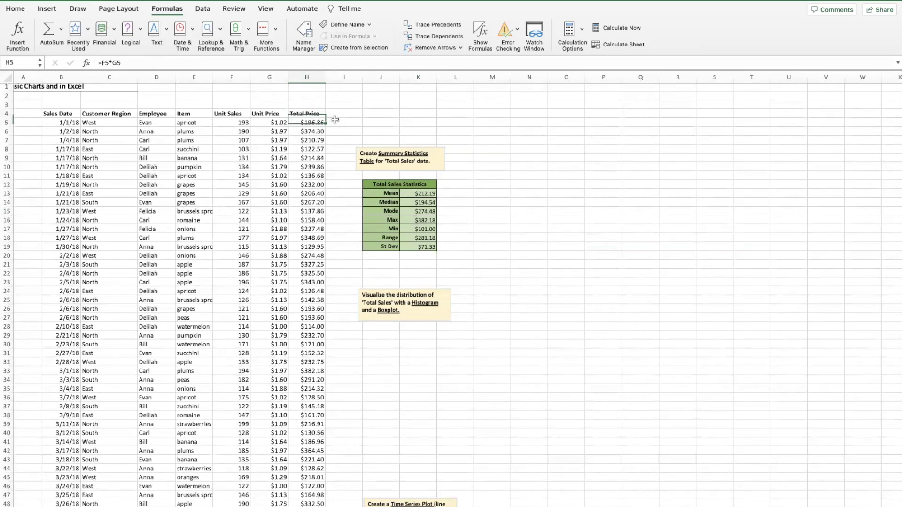
pyautogui.hotkey('ctrl', 'shift', 'Down')
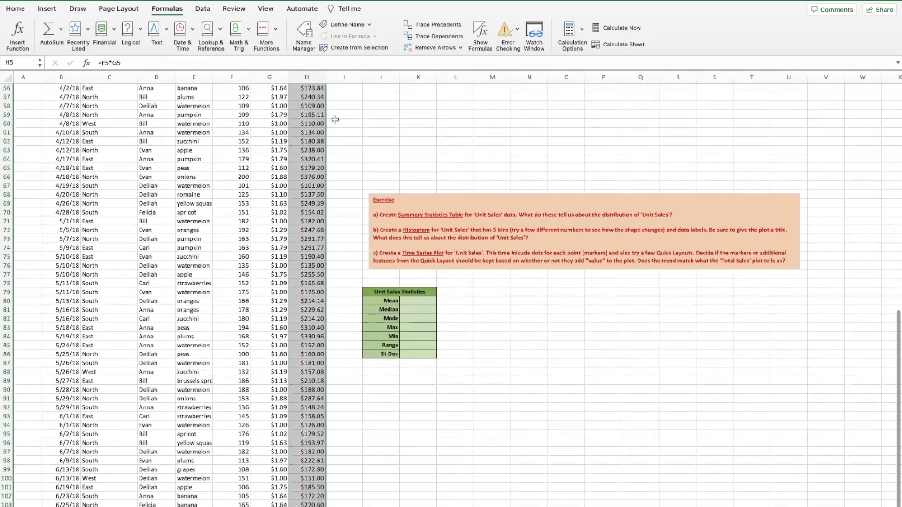
pyautogui.scroll(15, 335, 120)
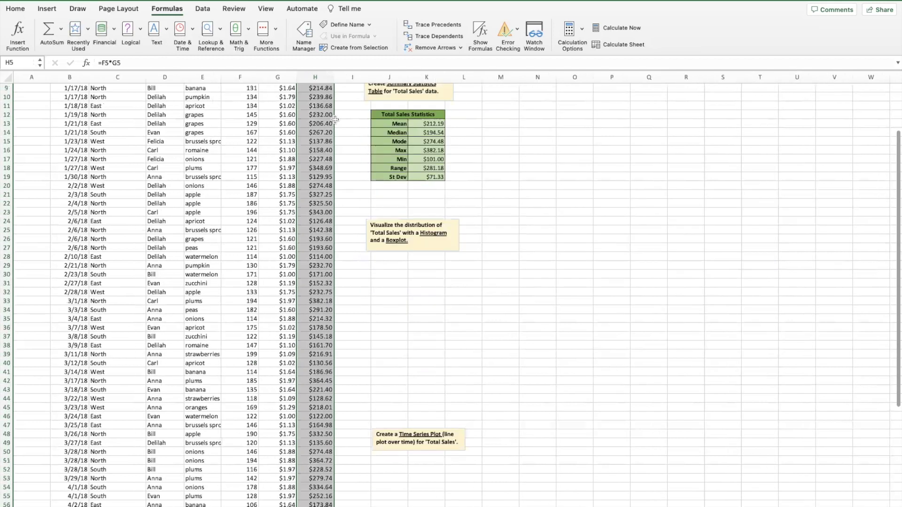
pyautogui.scroll(3, 335, 120)
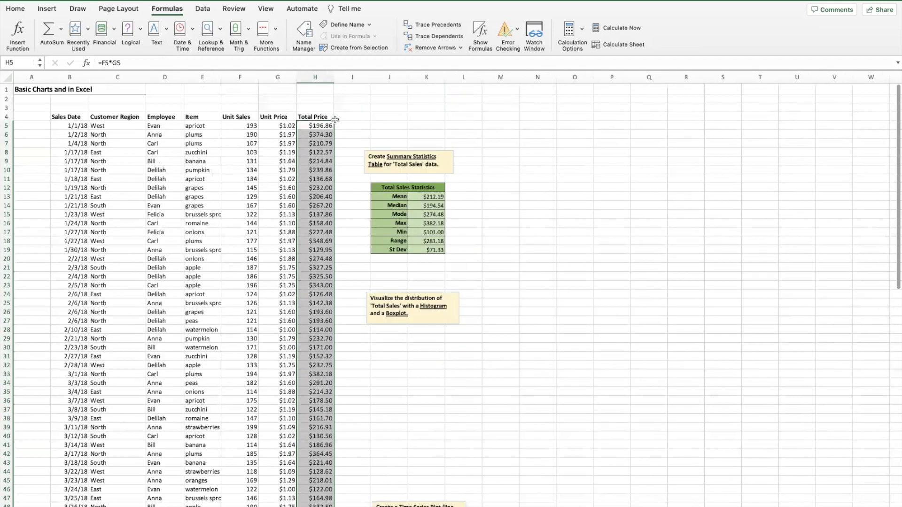
pyautogui.click(50, 8)
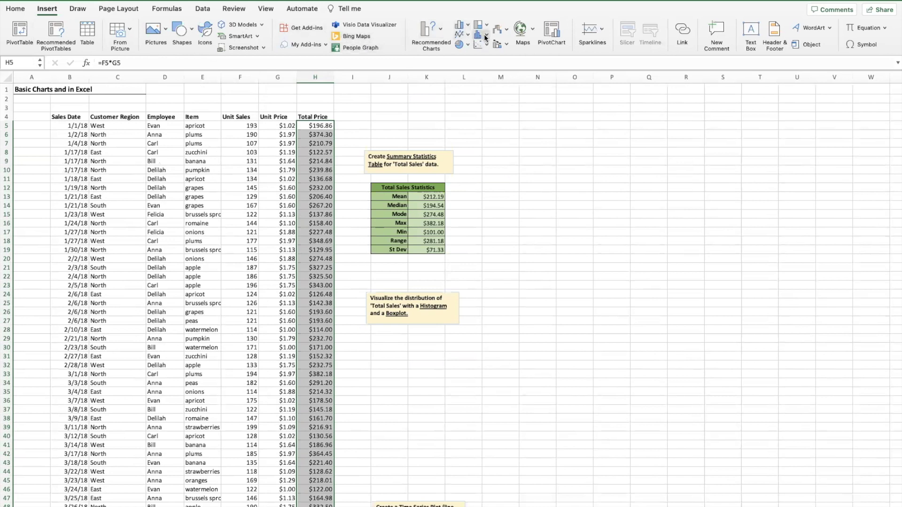
pyautogui.click(486, 36)
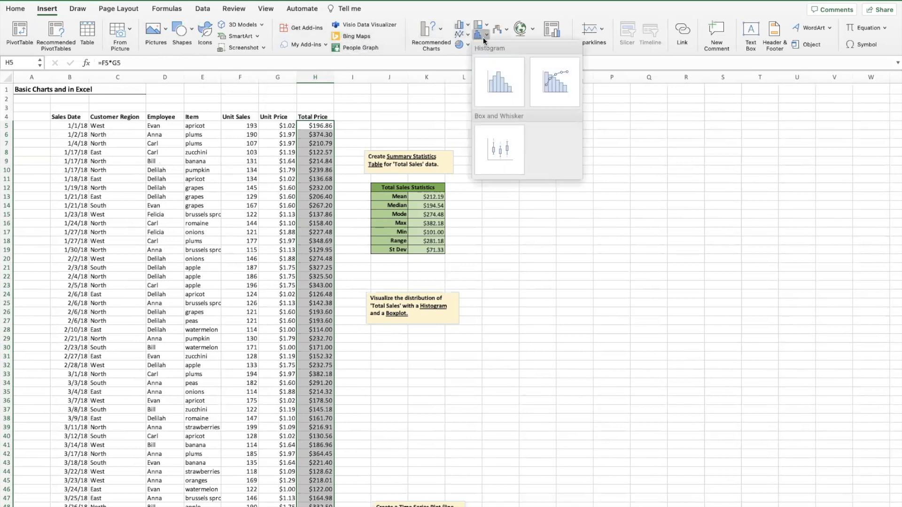
pyautogui.click(500, 83)
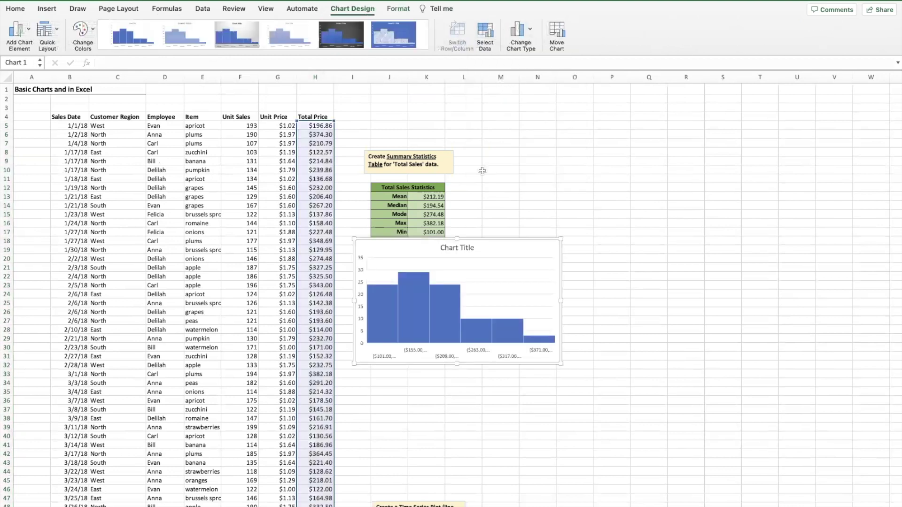
# Step: Move the histogram below the note about visualizing the Total Sales distribution and widen it to about column Q
pyautogui.moveTo(485, 237); pyautogui.dragTo(489, 341)
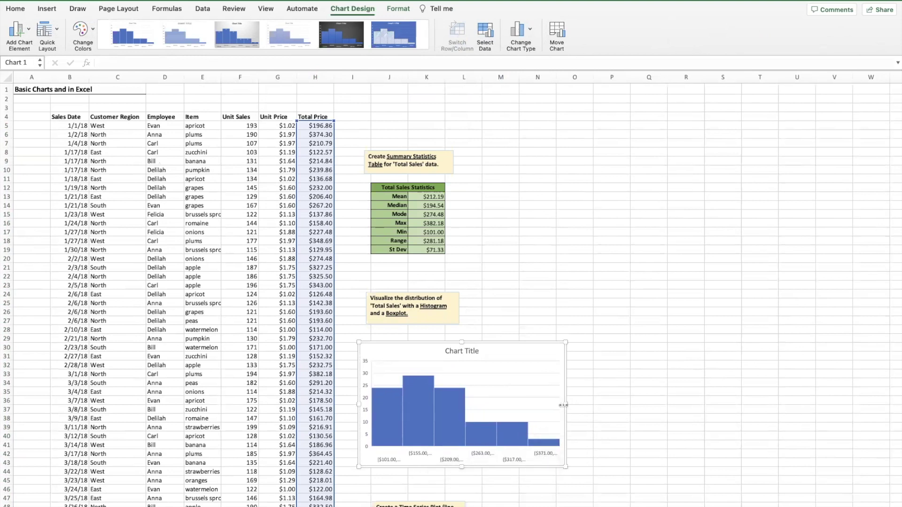
pyautogui.moveTo(563, 405); pyautogui.dragTo(656, 405)
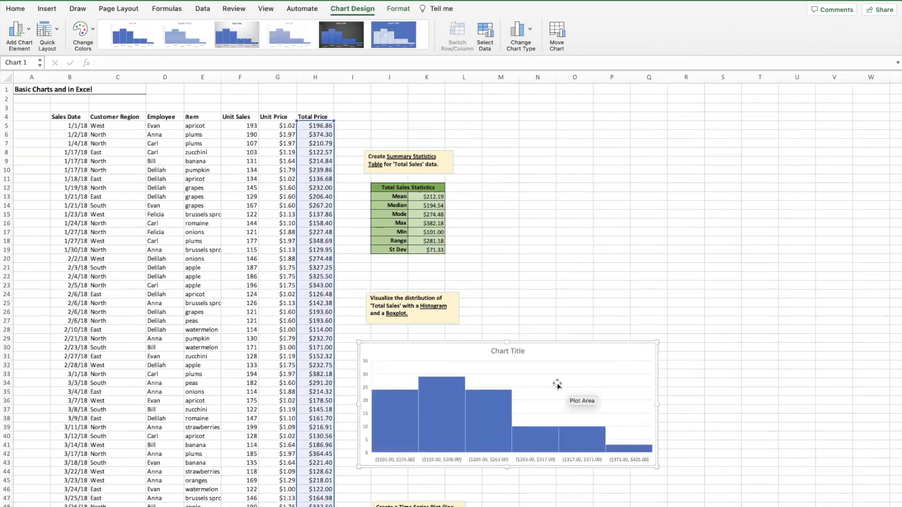
# Step: Replace the histogram's placeholder title with "Total Price"
pyautogui.doubleClick(511, 351)
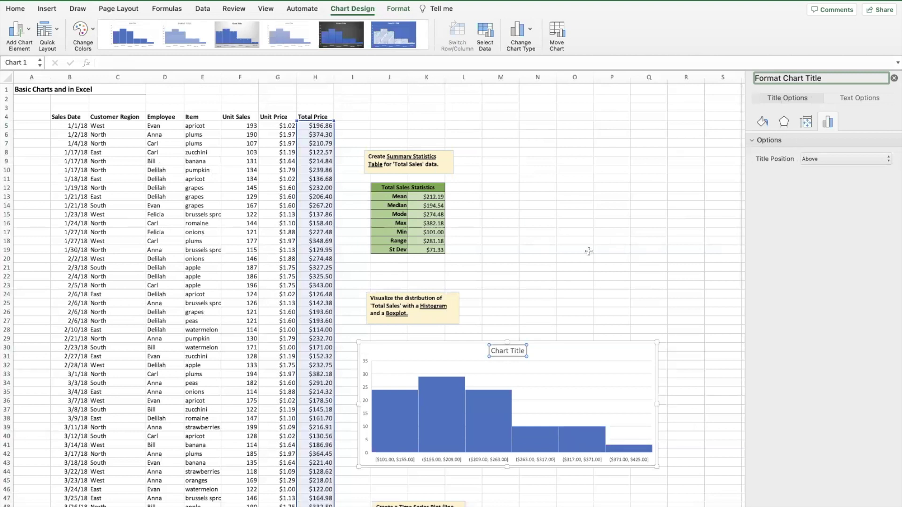
pyautogui.tripleClick(516, 350)
pyautogui.write('Total Price')
pyautogui.click(558, 321)
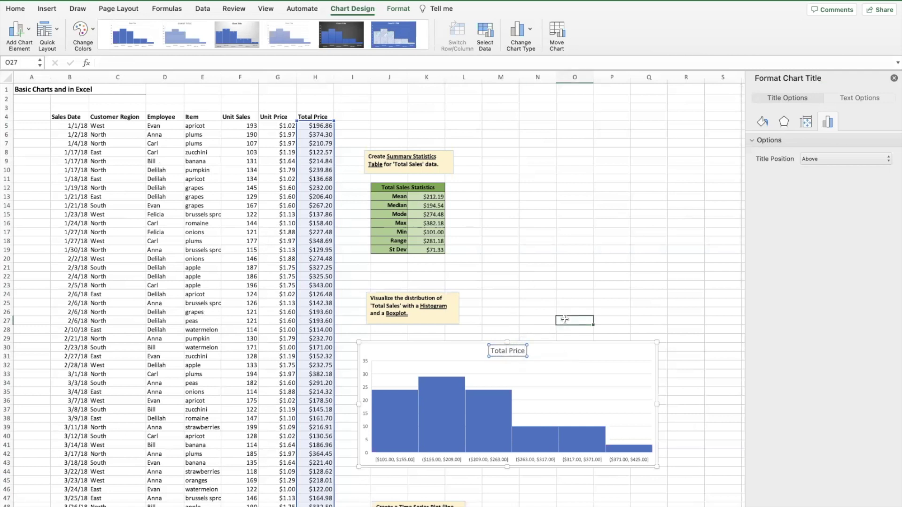
# Step: Switch the histogram's binning to Bin width and set the width to 60
pyautogui.click(478, 437)
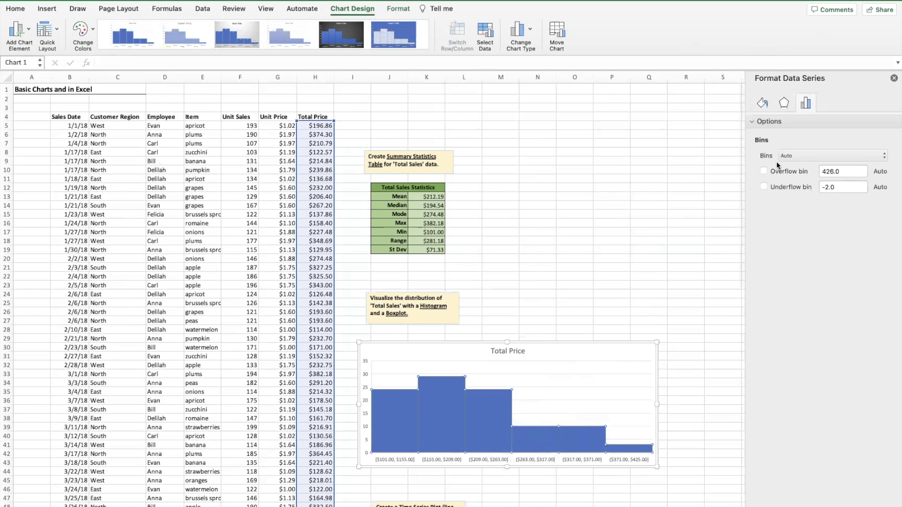
pyautogui.rightClick(495, 406)
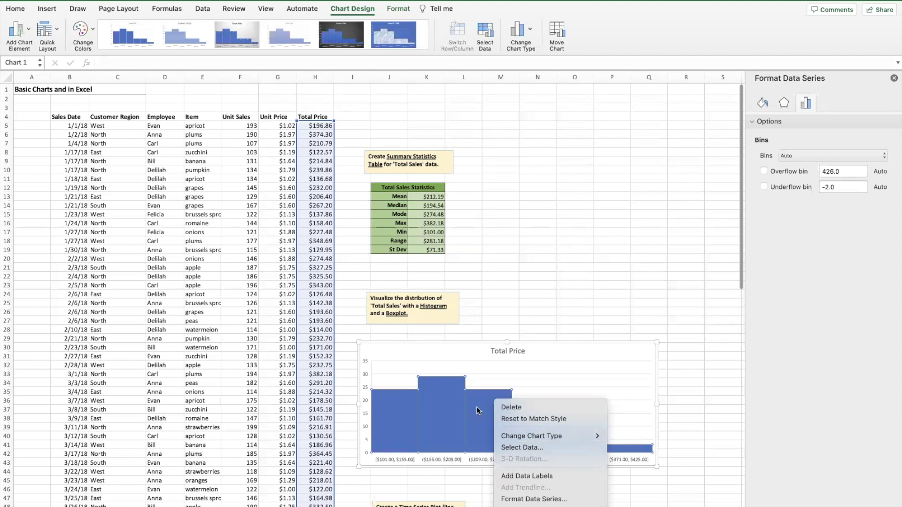
pyautogui.click(526, 500)
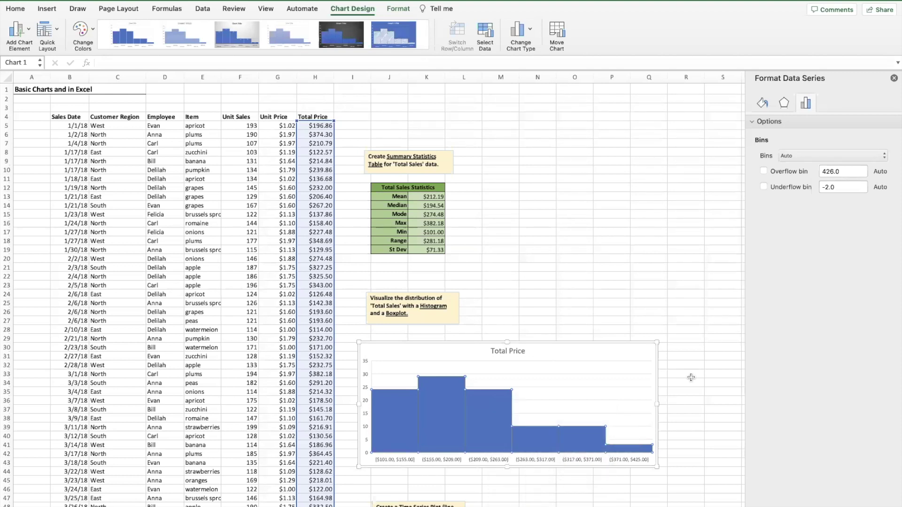
pyautogui.click(844, 157)
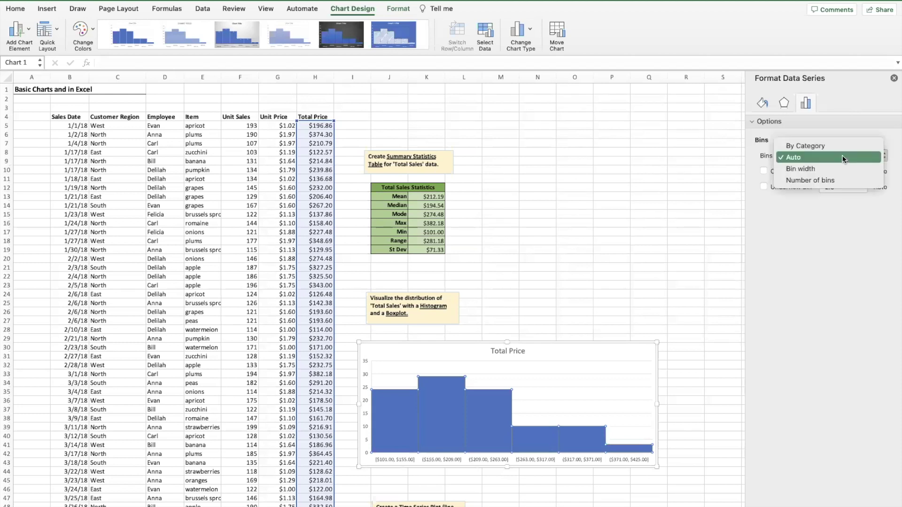
pyautogui.click(813, 171)
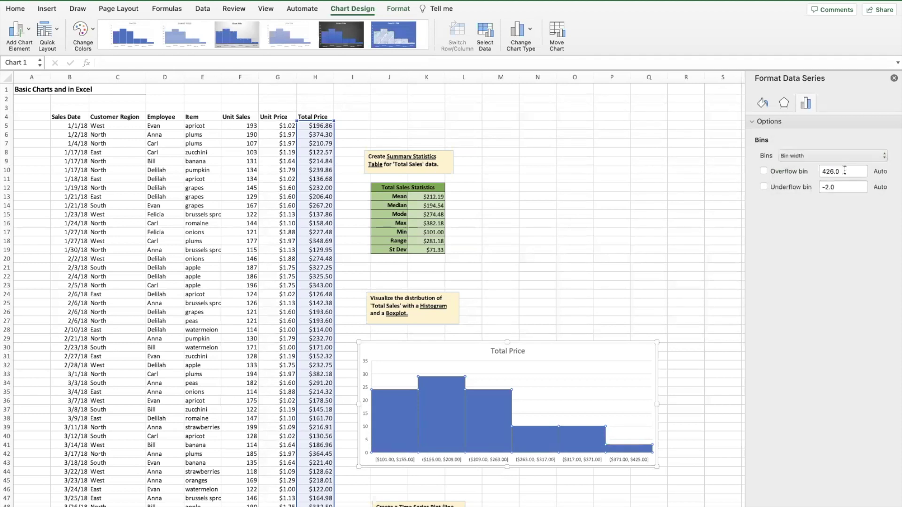
pyautogui.click(826, 172)
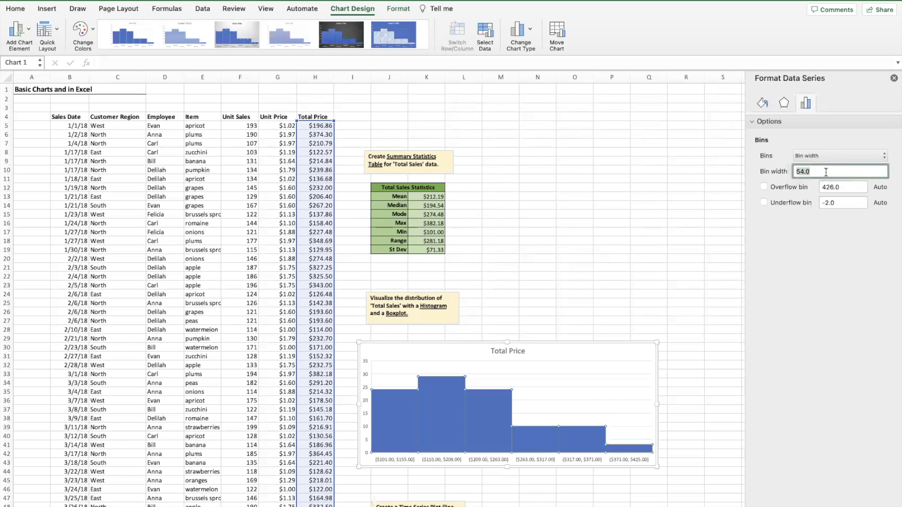
pyautogui.write('60')
pyautogui.press('Return')
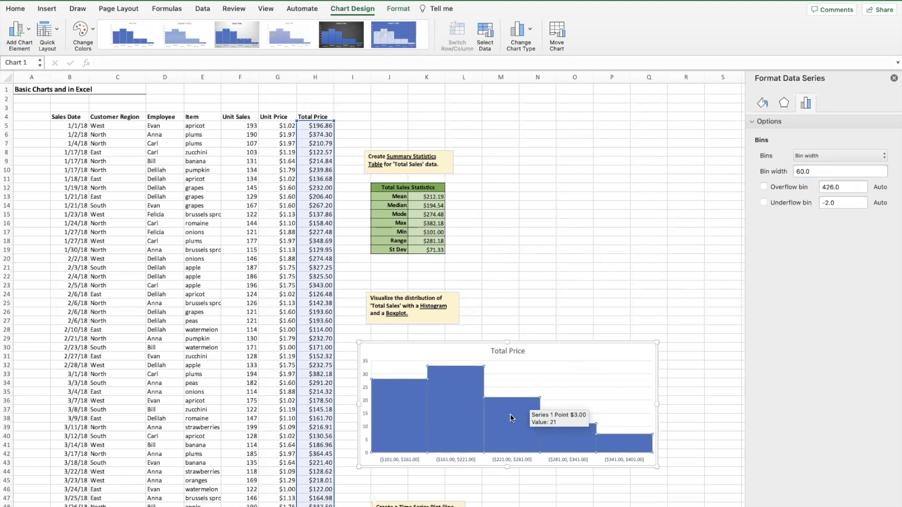
# Step: Set the histogram's bin width to 20
pyautogui.click(826, 172)
pyautogui.press('BackSpace')
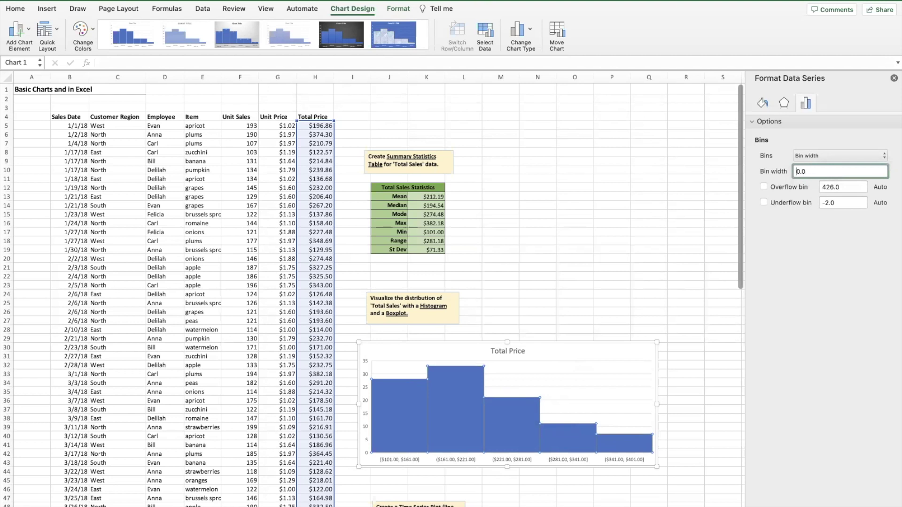
pyautogui.press('Return')
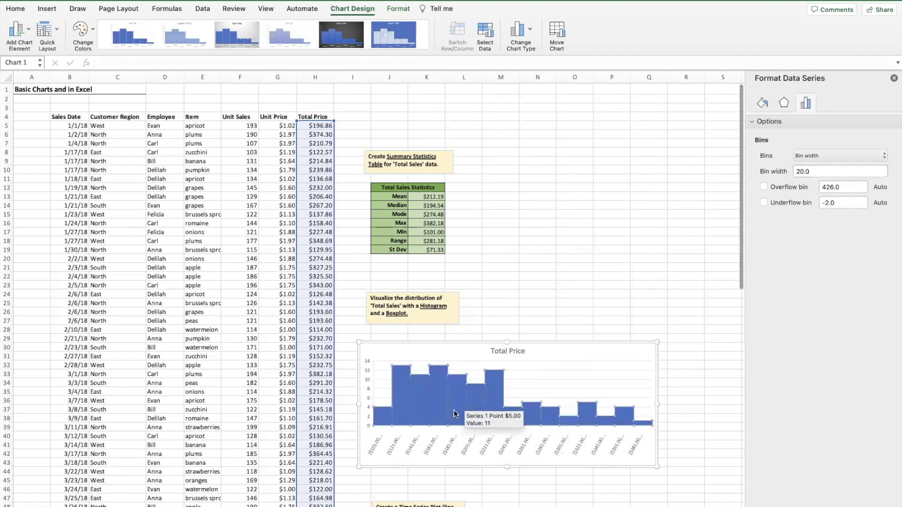
# Step: Set the histogram's binning back to Auto and deselect the chart
pyautogui.click(814, 158)
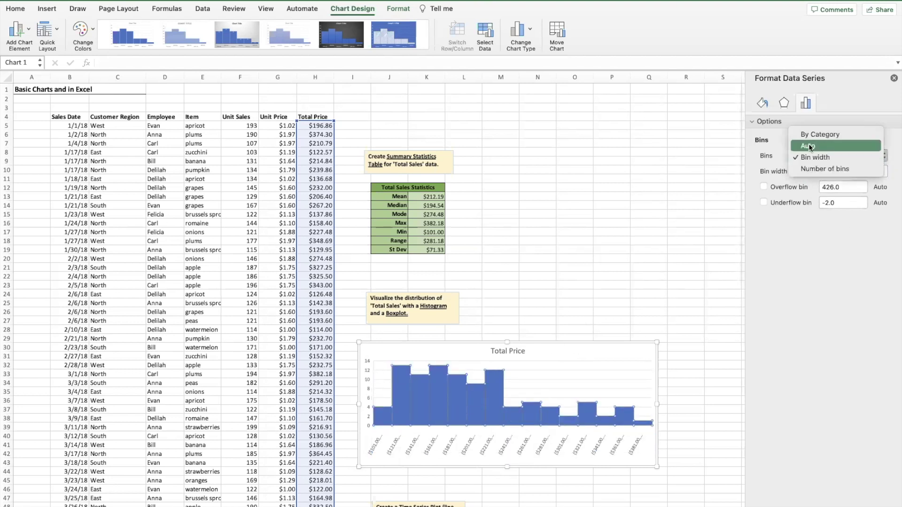
pyautogui.click(812, 146)
pyautogui.click(698, 412)
# Step: Insert a Box and Whisker chart of the Total Price data from H5 down to the last row
pyautogui.scroll(-2, 698, 413)
pyautogui.hscroll(5, 698, 412)
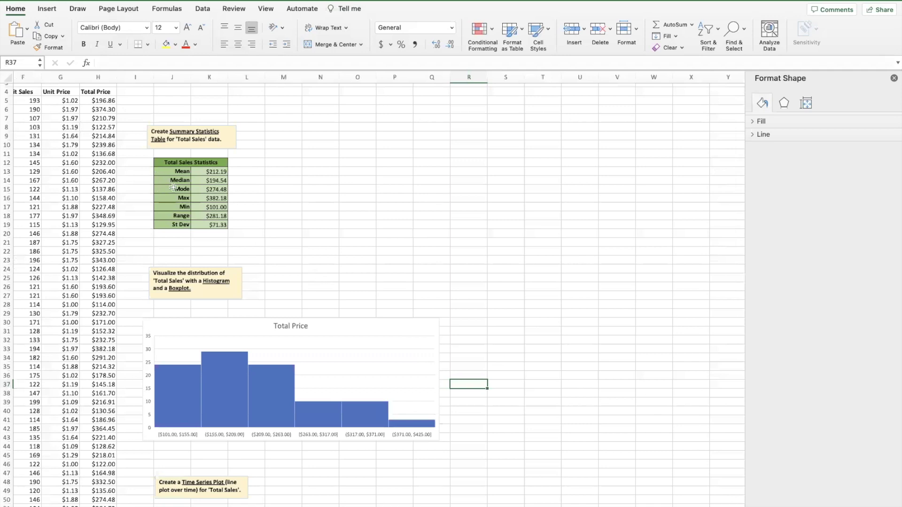
pyautogui.click(100, 100)
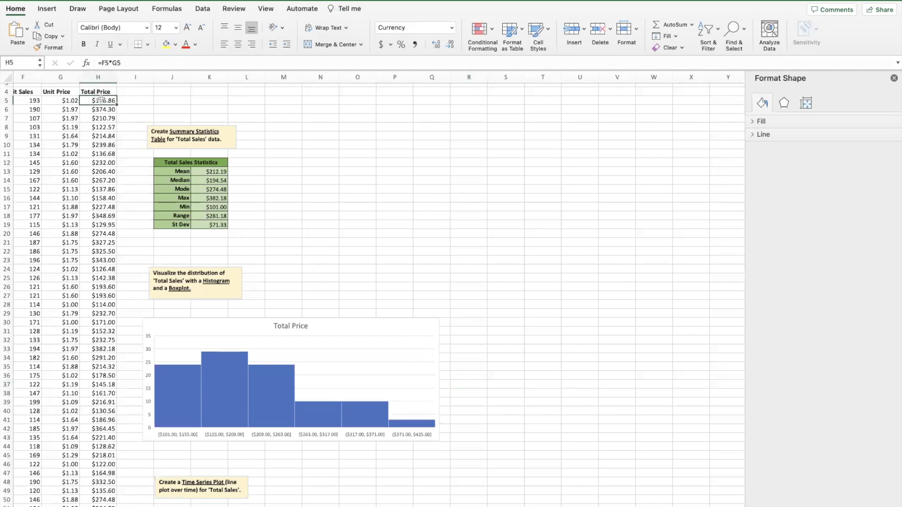
pyautogui.press('super+shift+Down')
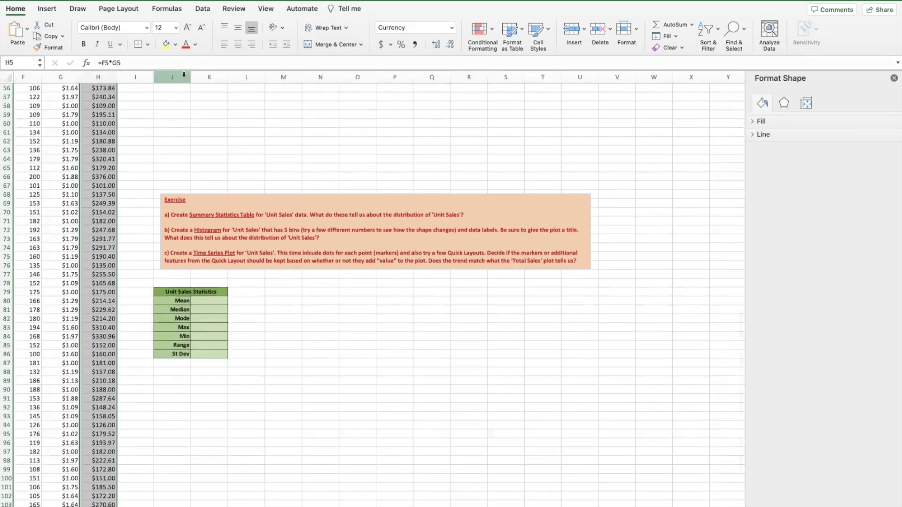
pyautogui.click(47, 9)
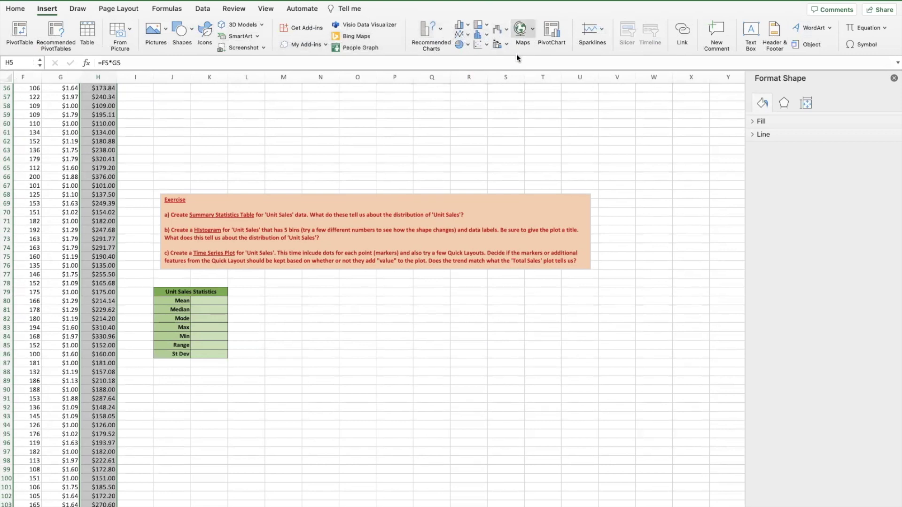
pyautogui.click(503, 46)
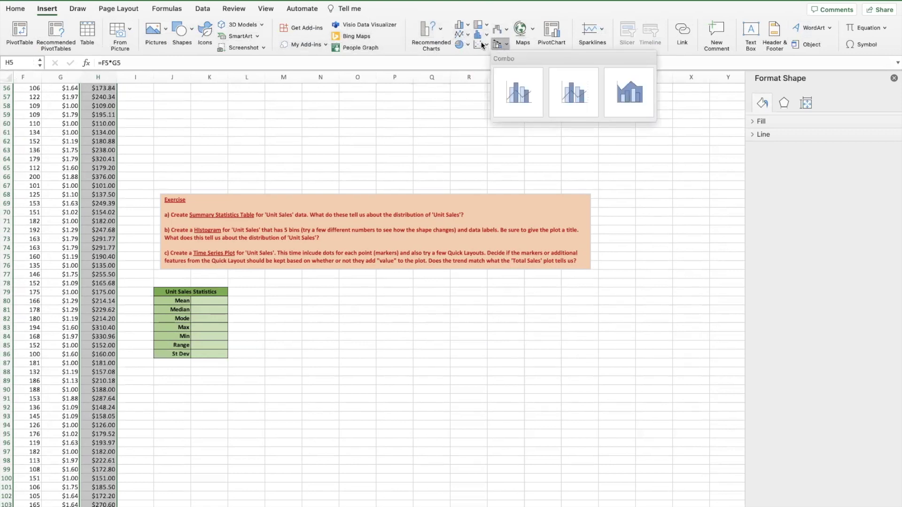
pyautogui.click(489, 46)
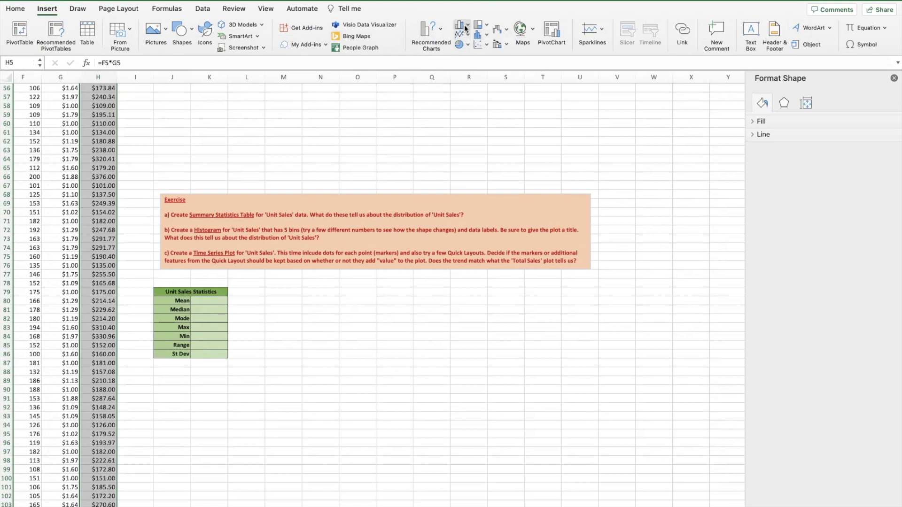
pyautogui.click(481, 34)
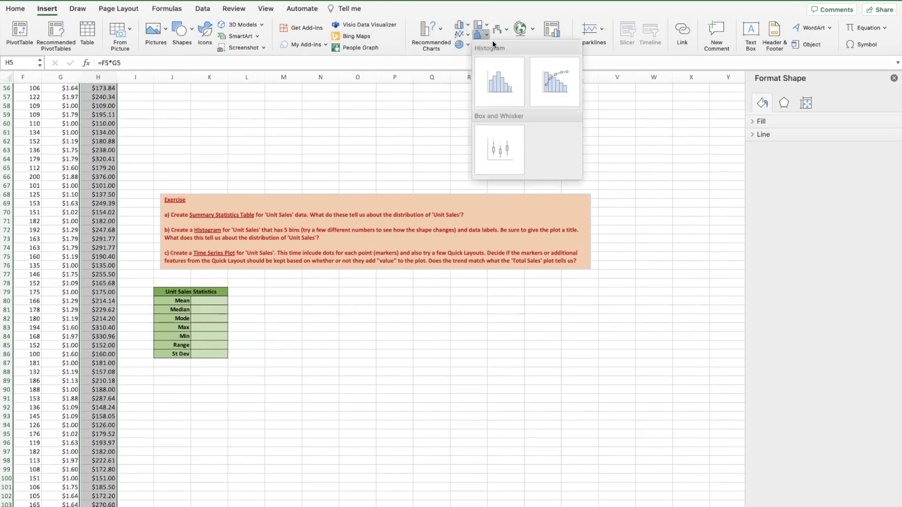
pyautogui.click(509, 142)
# Step: Place the boxplot beside the histogram, spanning about columns R to W and rows 30 to 43, and title it "Total Price"
pyautogui.moveTo(447, 294); pyautogui.dragTo(512, 321)
pyautogui.moveTo(505, 367); pyautogui.dragTo(614, 126)
pyautogui.click(577, 136)
pyautogui.click(578, 137)
pyautogui.write('Total Price')
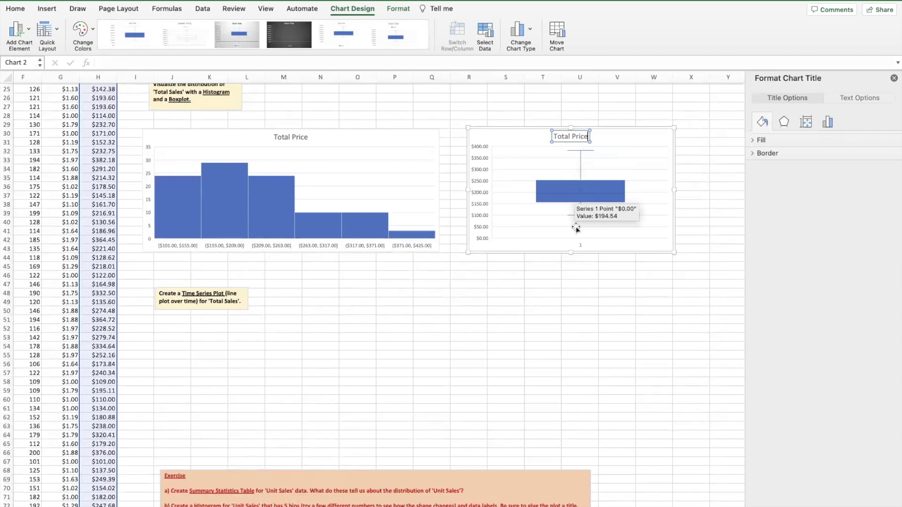
pyautogui.click(576, 266)
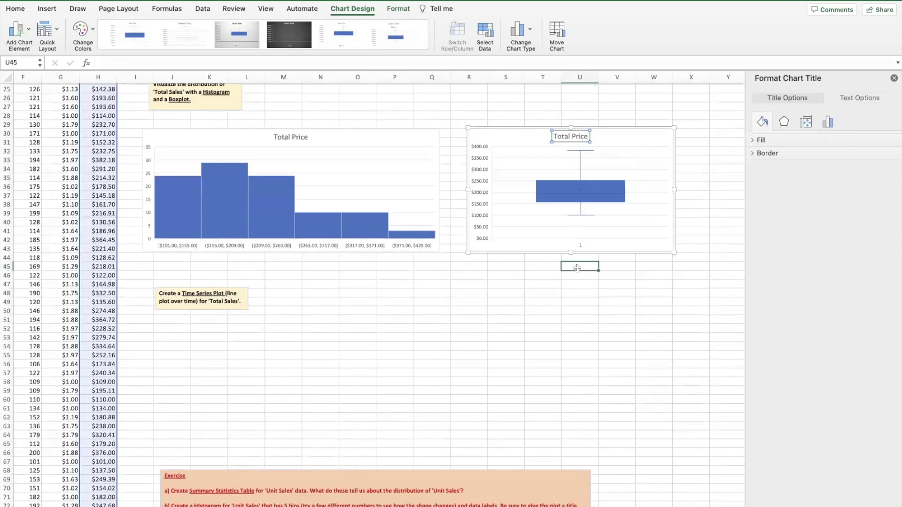
# Step: Try the boxplot's quick layout with axis titles, and settle on the layout with data labels and no chart title or gridlines
pyautogui.click(599, 223)
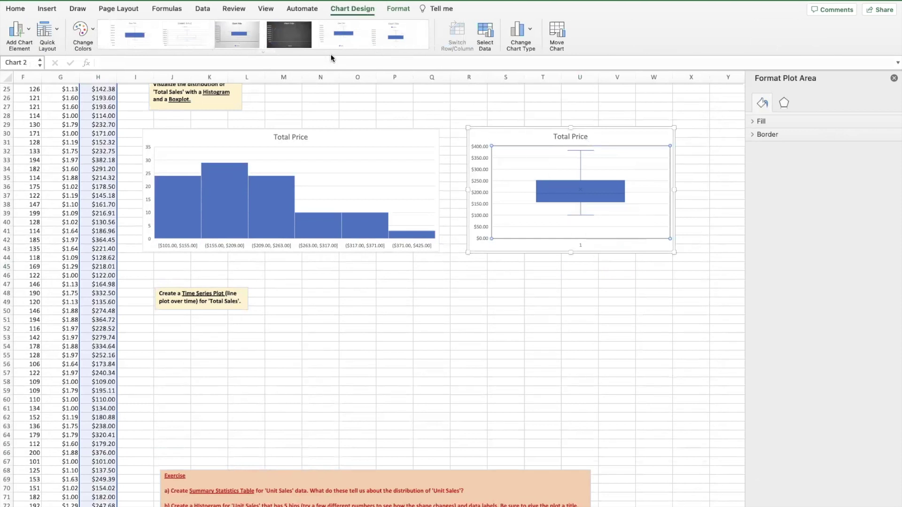
pyautogui.click(19, 30)
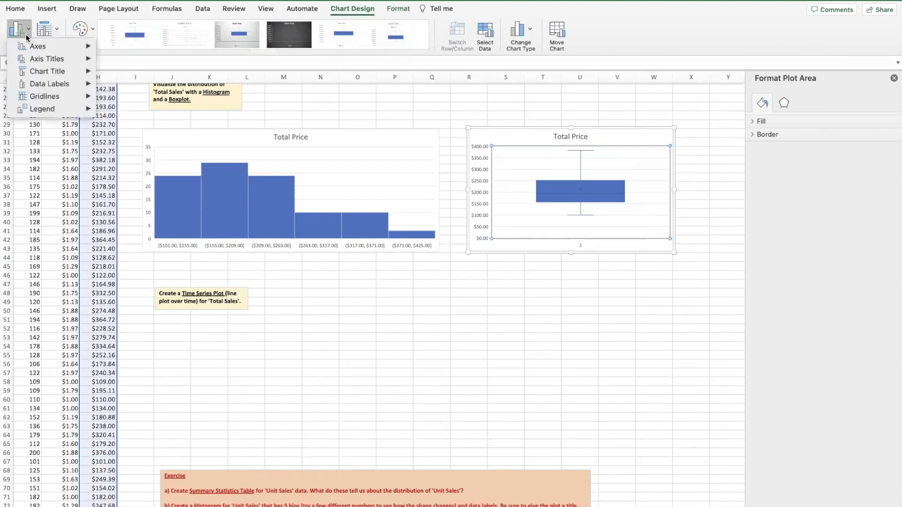
pyautogui.click(12, 34)
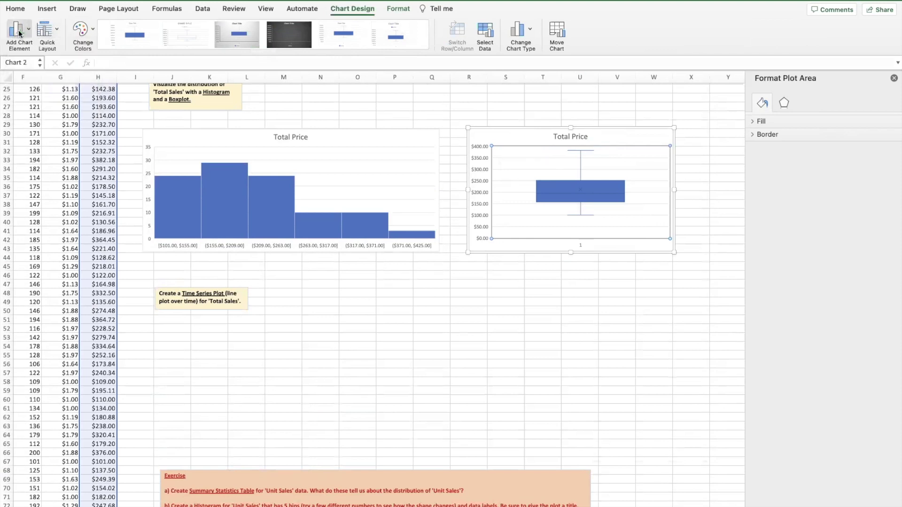
pyautogui.click(47, 30)
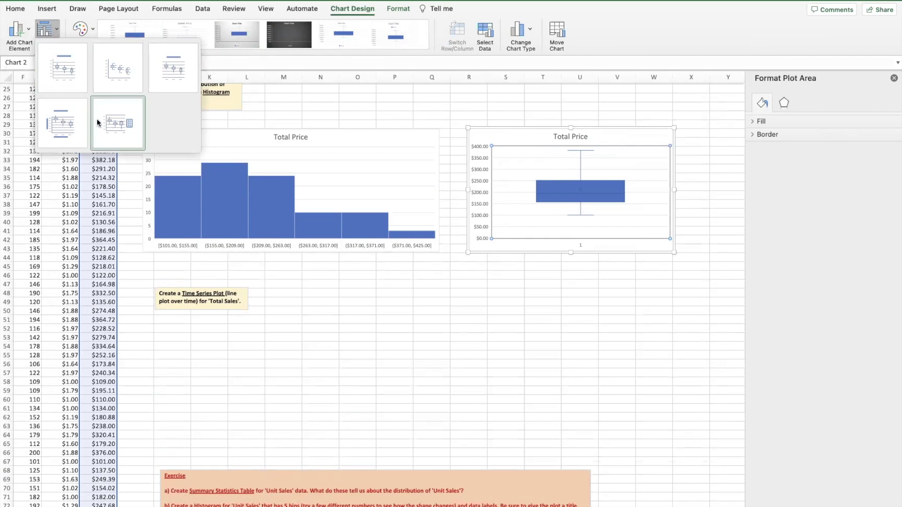
pyautogui.click(69, 115)
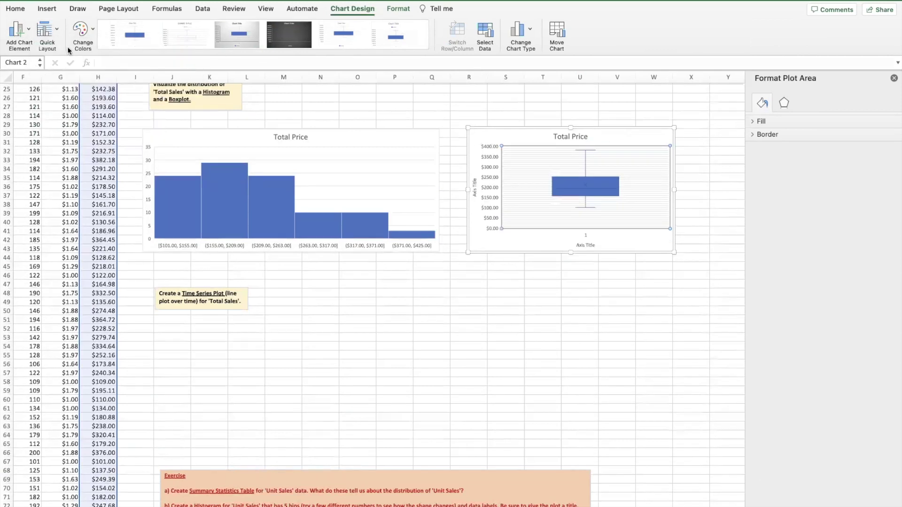
pyautogui.click(49, 38)
pyautogui.click(90, 60)
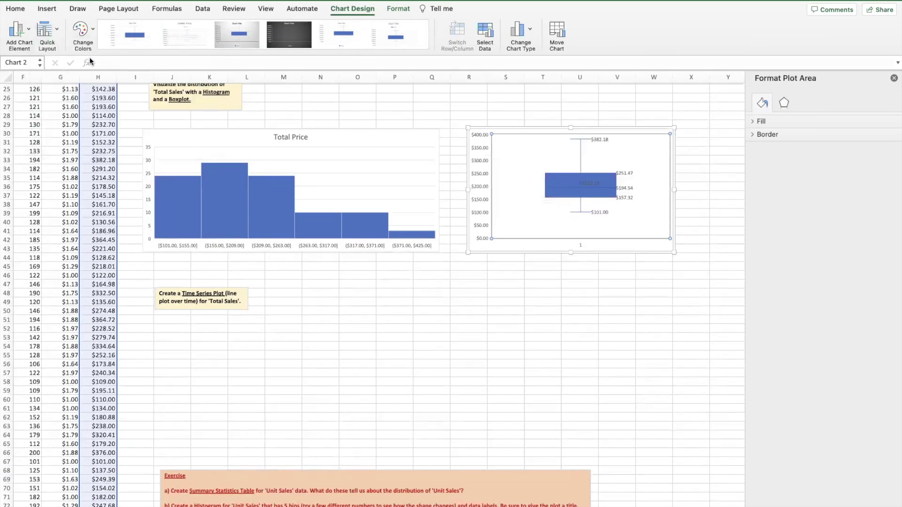
# Step: Add a primary horizontal axis title to the boxplot and delete it again
pyautogui.click(25, 38)
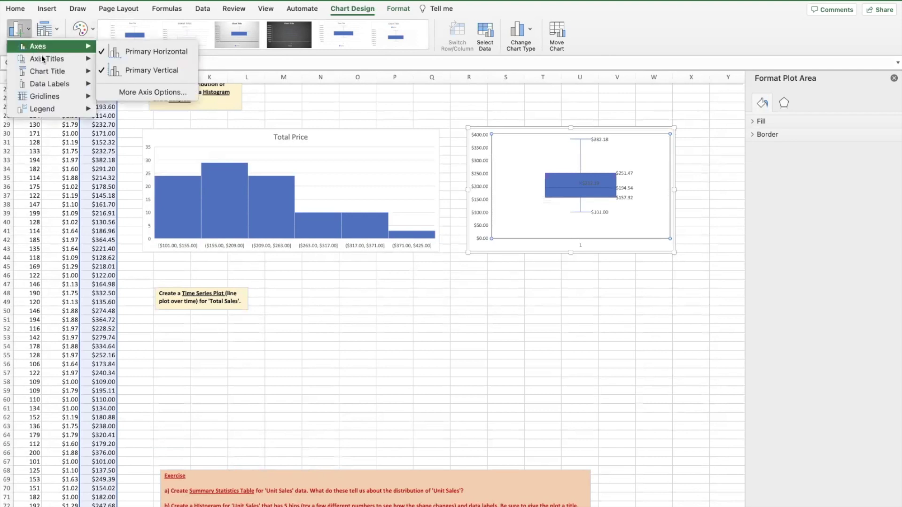
pyautogui.moveTo(51, 68)
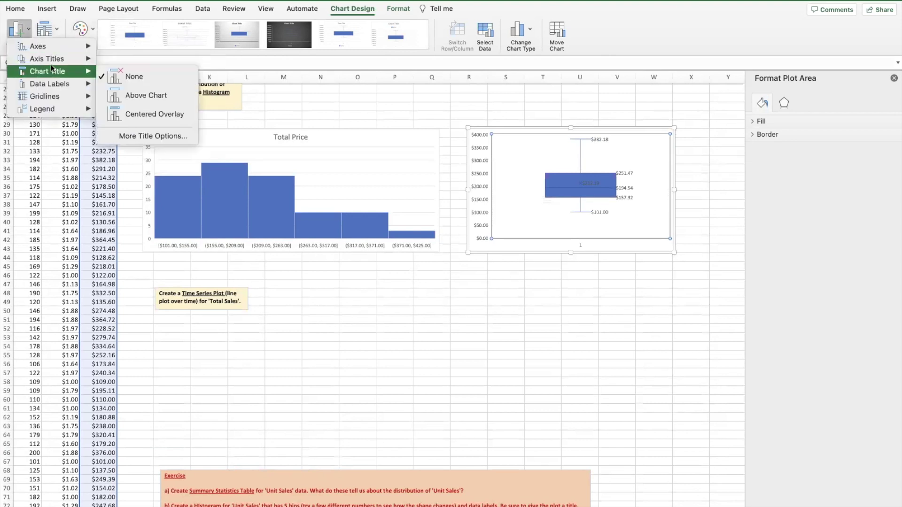
pyautogui.moveTo(66, 85)
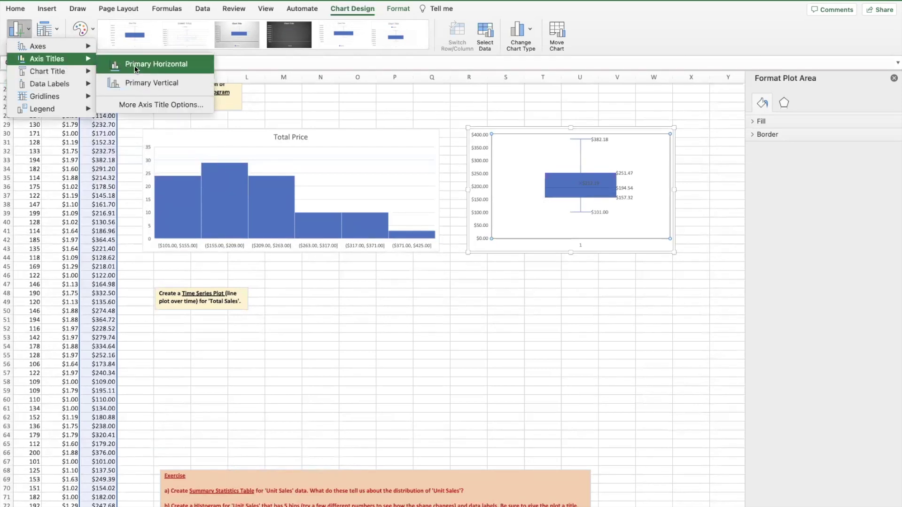
pyautogui.click(134, 65)
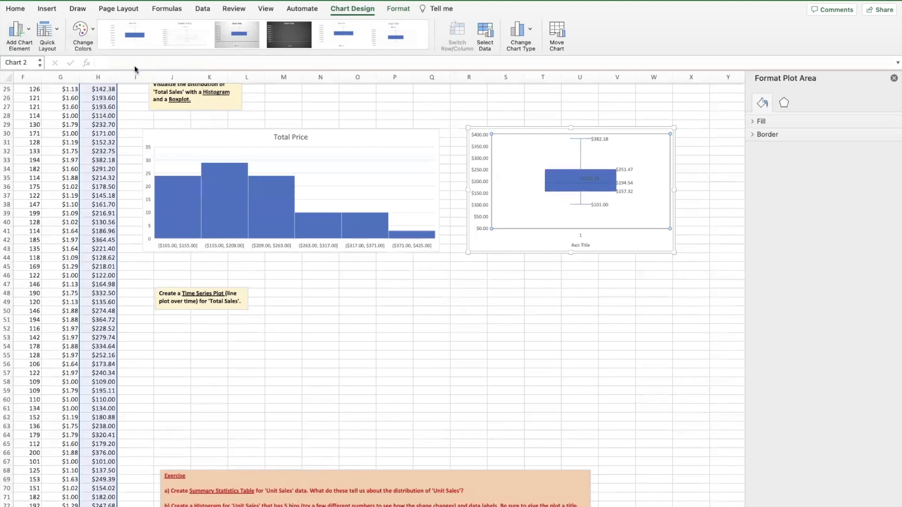
pyautogui.click(583, 245)
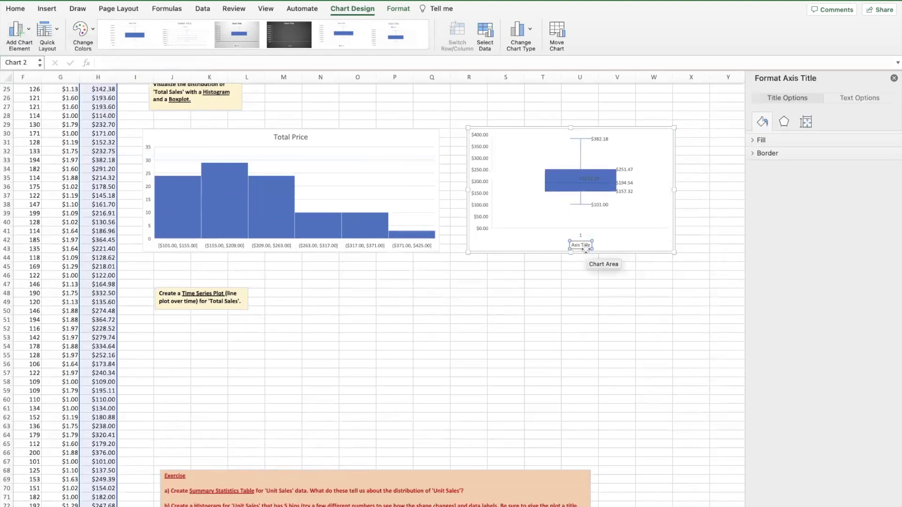
pyautogui.press('Delete')
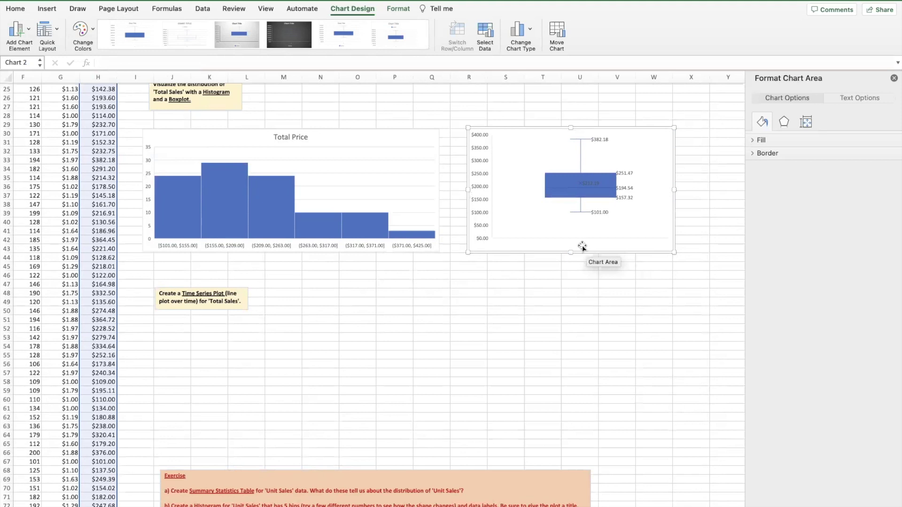
# Step: Delete the boxplot's horizontal axis label and change the chart's color scheme to orange
pyautogui.click(579, 244)
pyautogui.press('Delete')
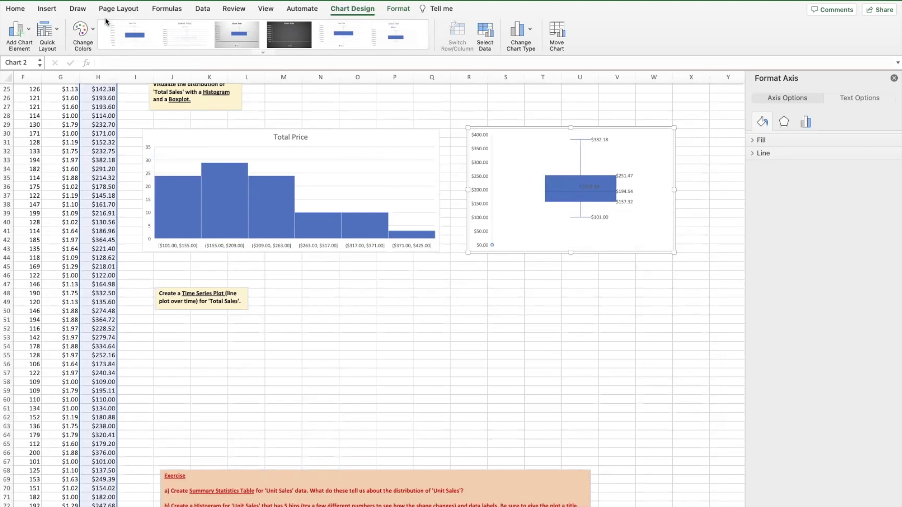
pyautogui.click(81, 31)
pyautogui.click(155, 127)
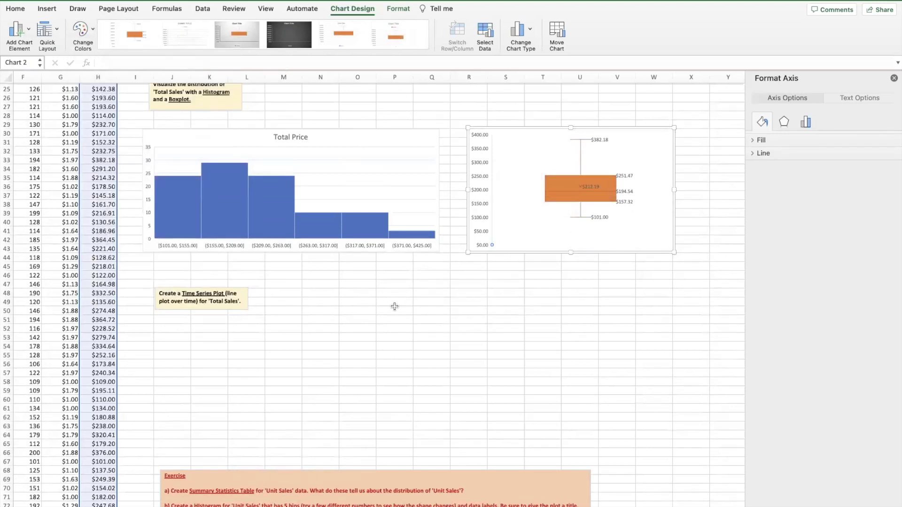
# Step: Review the Total Sales statistics table, the histogram and boxplot, and the time series plot instruction below them
pyautogui.click(330, 328)
pyautogui.scroll(-3, 382, 327)
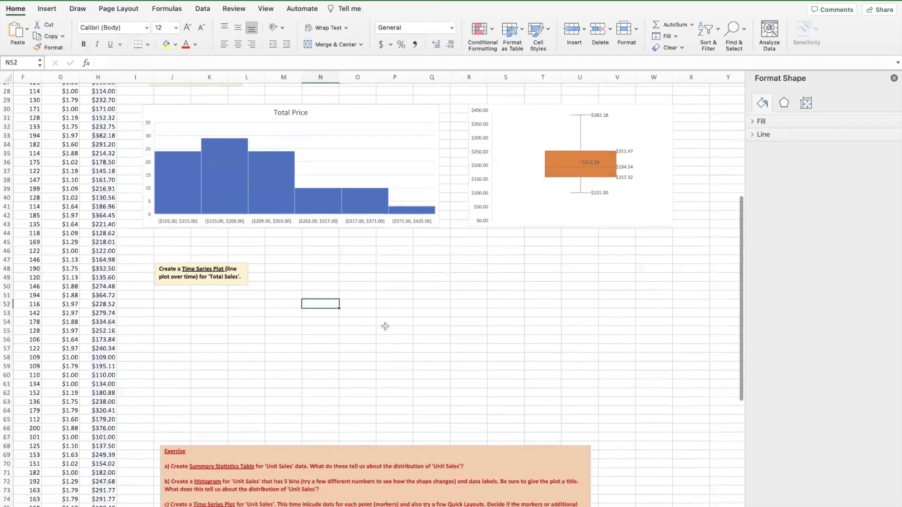
pyautogui.scroll(5, 345, 317)
pyautogui.hscroll(-1, 345, 318)
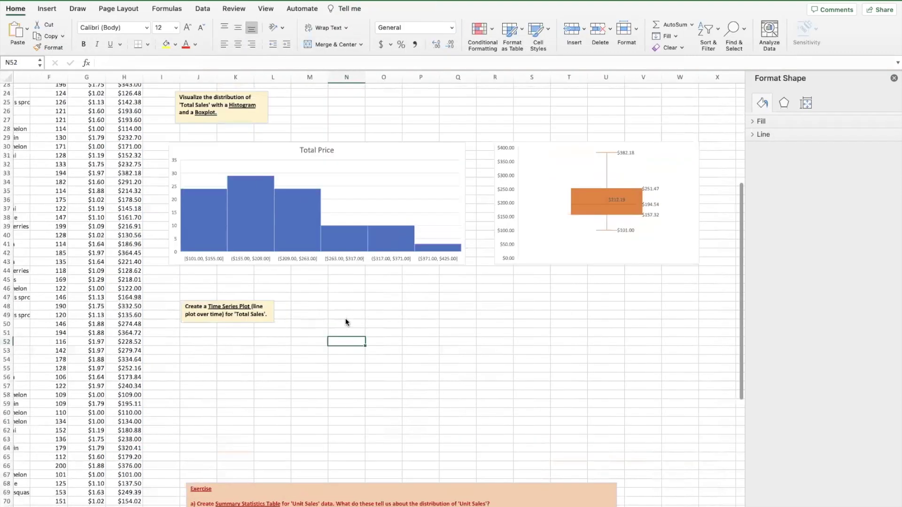
pyautogui.scroll(2, 345, 322)
pyautogui.hscroll(-1, 346, 322)
pyautogui.scroll(2, 345, 322)
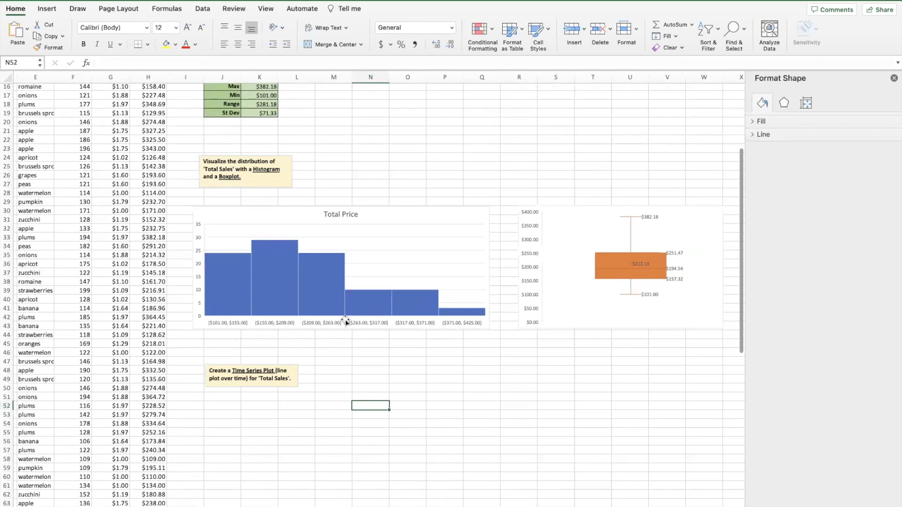
pyautogui.scroll(5, 345, 321)
pyautogui.hscroll(-2, 346, 321)
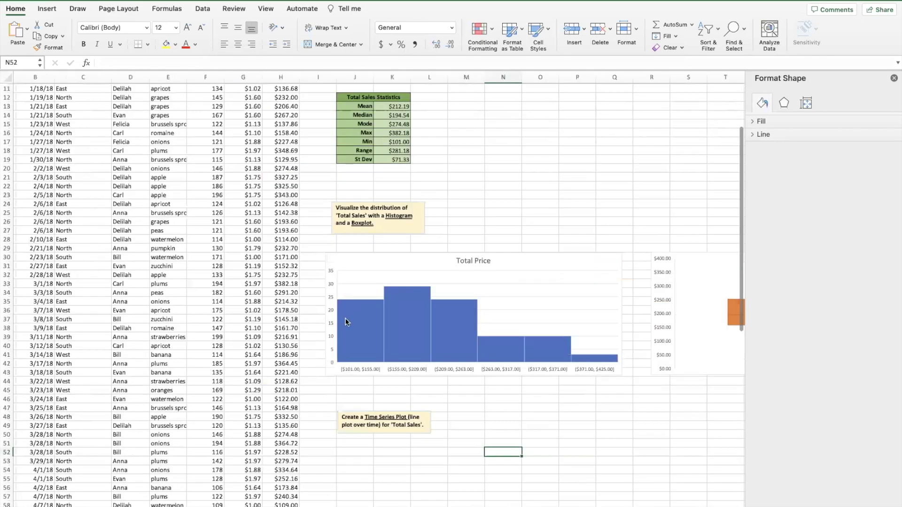
pyautogui.scroll(-9, 345, 318)
pyautogui.hscroll(2, 345, 317)
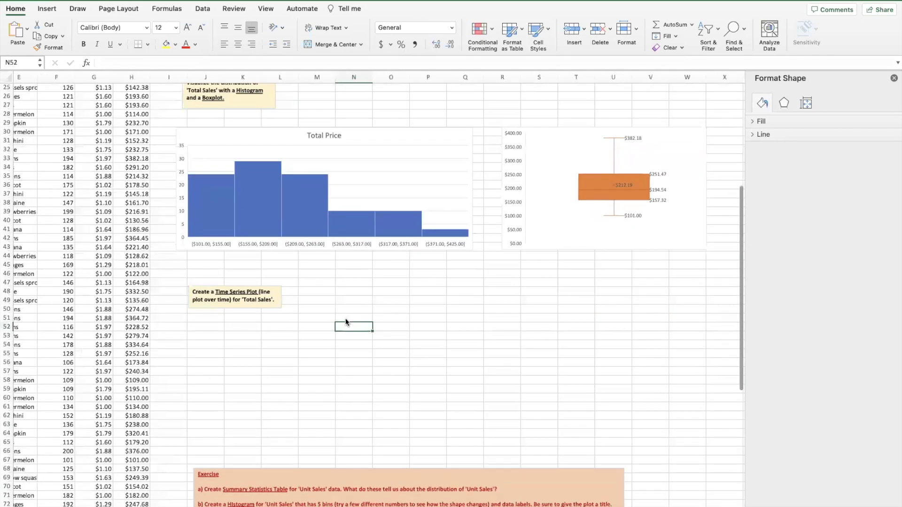
pyautogui.scroll(10, 345, 317)
pyautogui.click(144, 111)
pyautogui.click(144, 119)
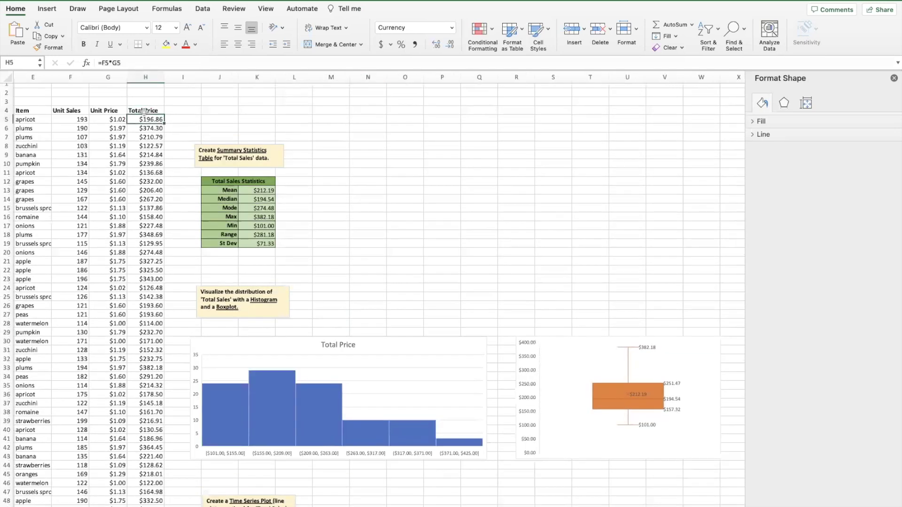
pyautogui.hotkey('ctrl', 'shift', 'Down')
pyautogui.scroll(15, 234, 159)
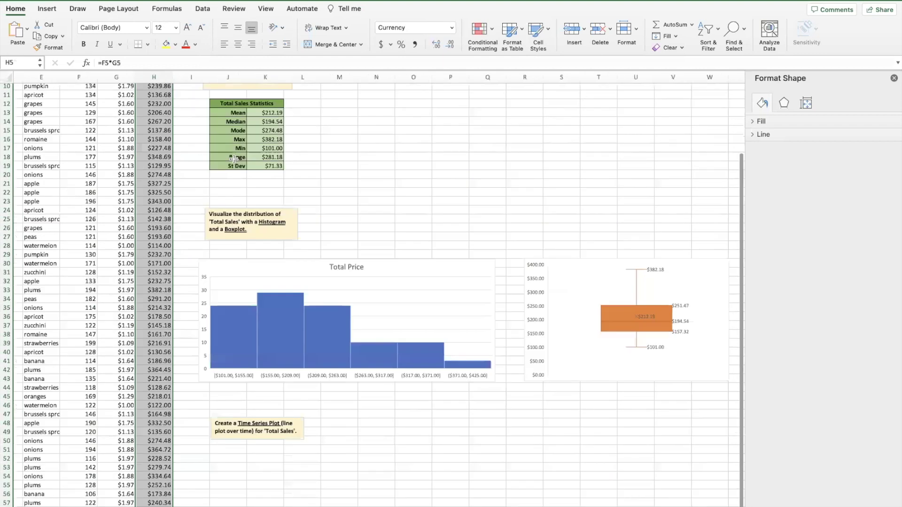
pyautogui.click(46, 9)
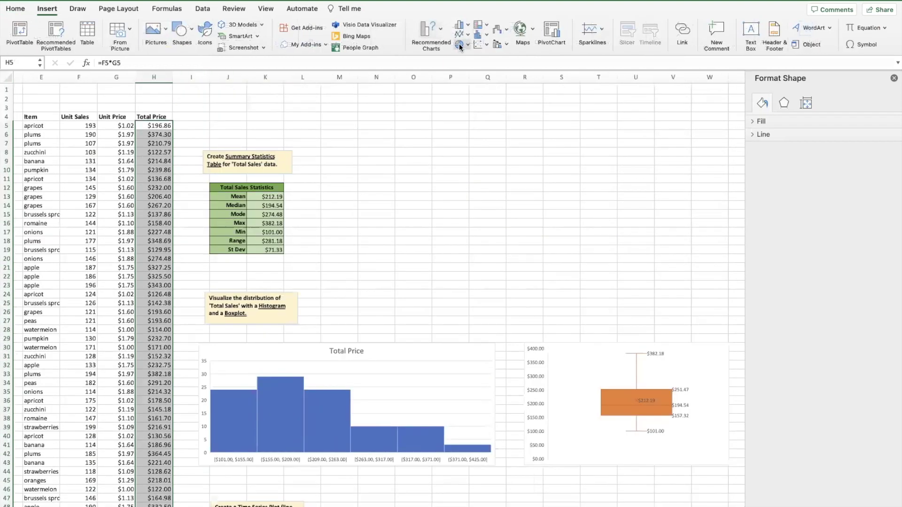
pyautogui.hscroll(-4, 446, 109)
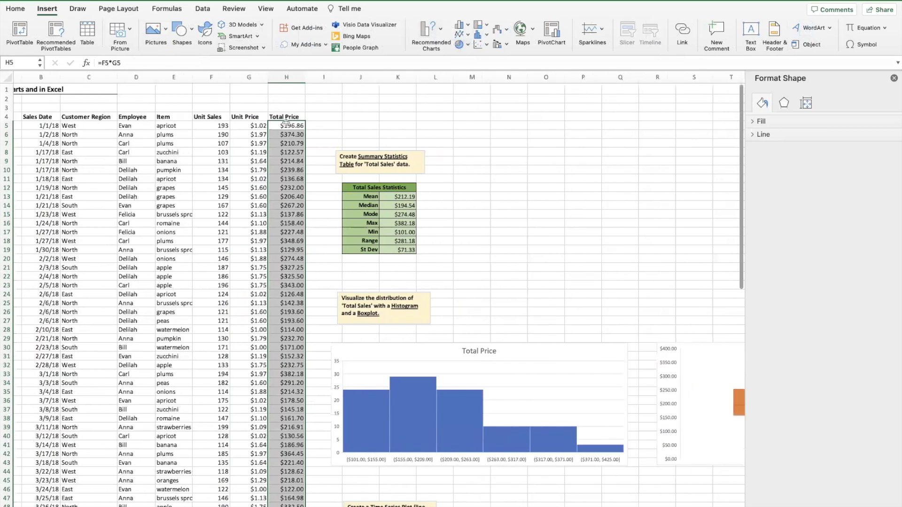
pyautogui.click(42, 118)
pyautogui.hotkey('ctrl', 'shift', 'Down')
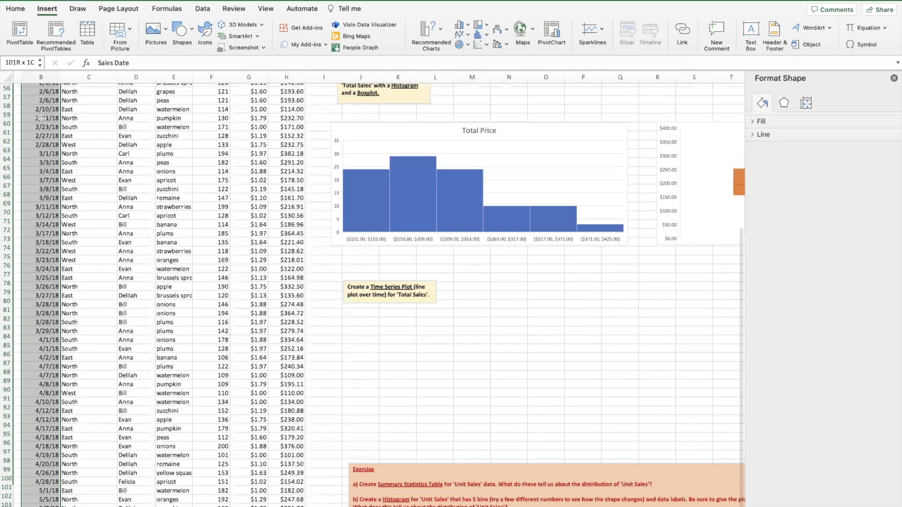
pyautogui.scroll(15, 192, 190)
pyautogui.scroll(-1, 192, 191)
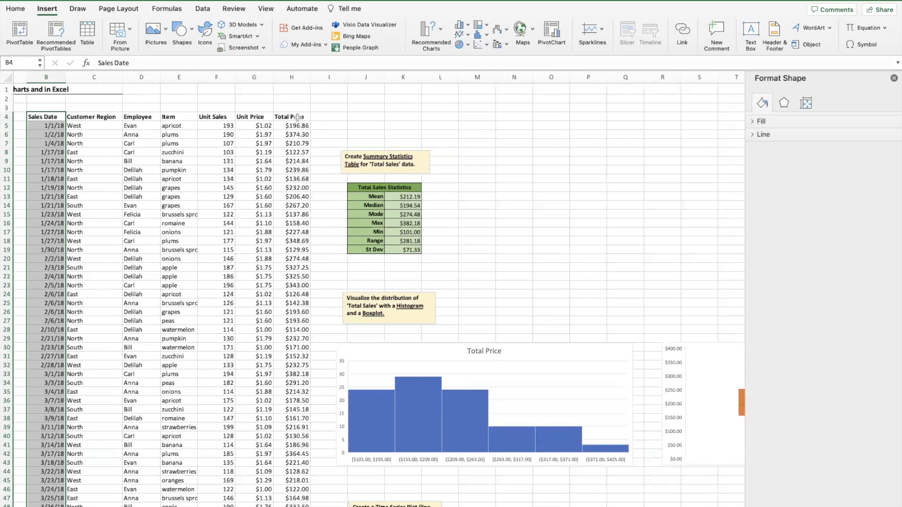
# Step: Insert a 2-D line chart from the full Sales Date and Total Price columns, including their headers
pyautogui.click(35, 115)
pyautogui.press('super+shift+Down')
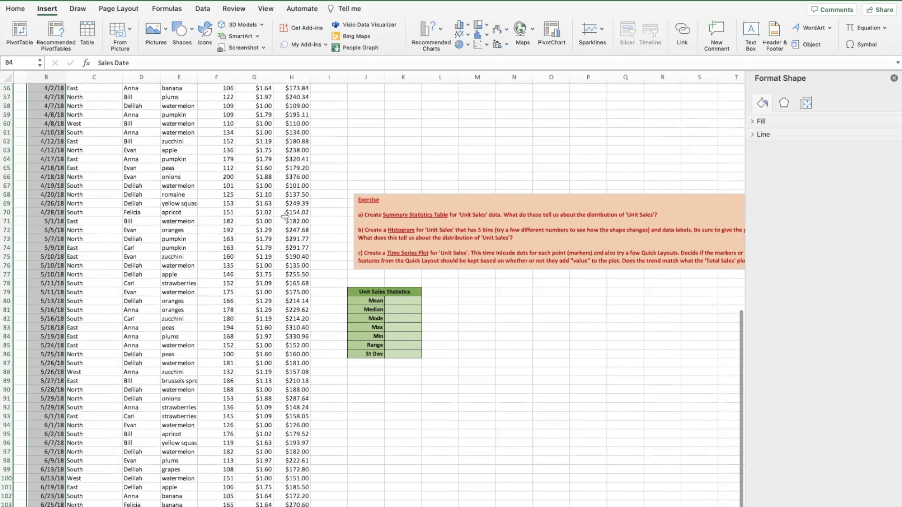
pyautogui.scroll(15, 285, 216)
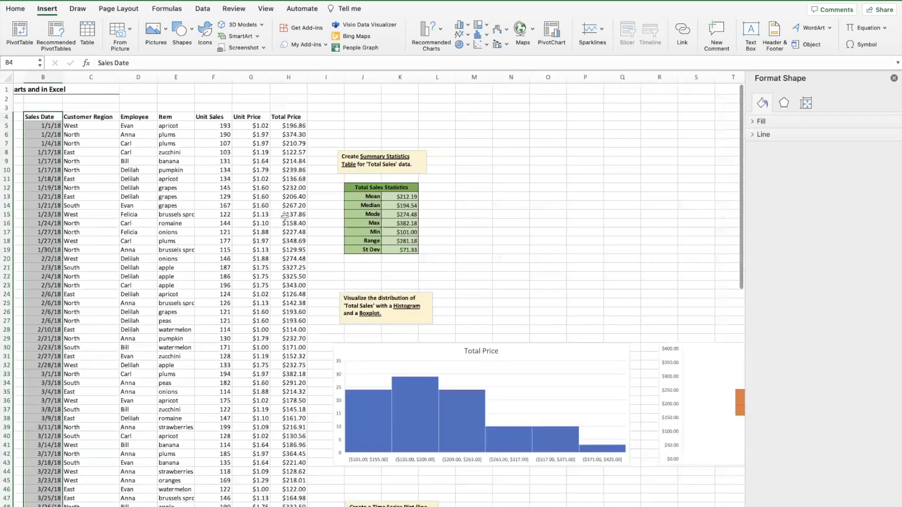
pyautogui.click(285, 115)
pyautogui.press('super+shift+Down')
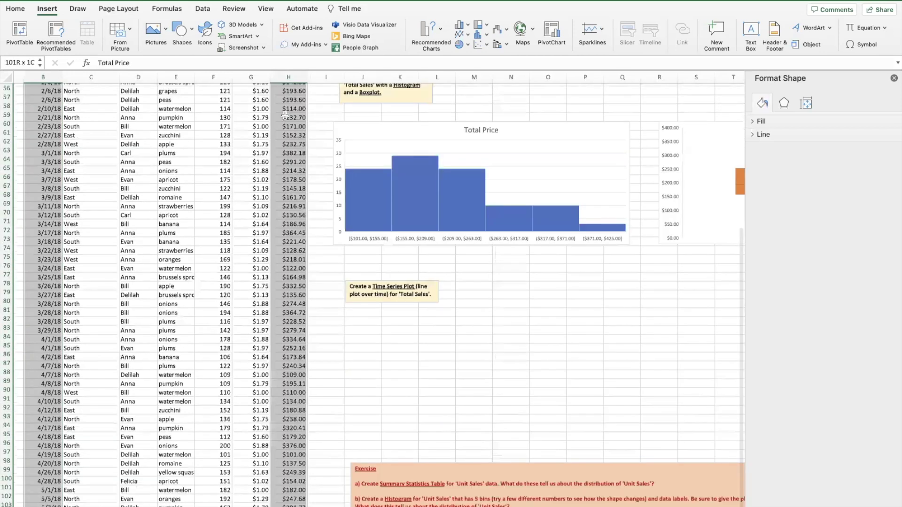
pyautogui.scroll(-10, 285, 115)
pyautogui.scroll(15, 285, 115)
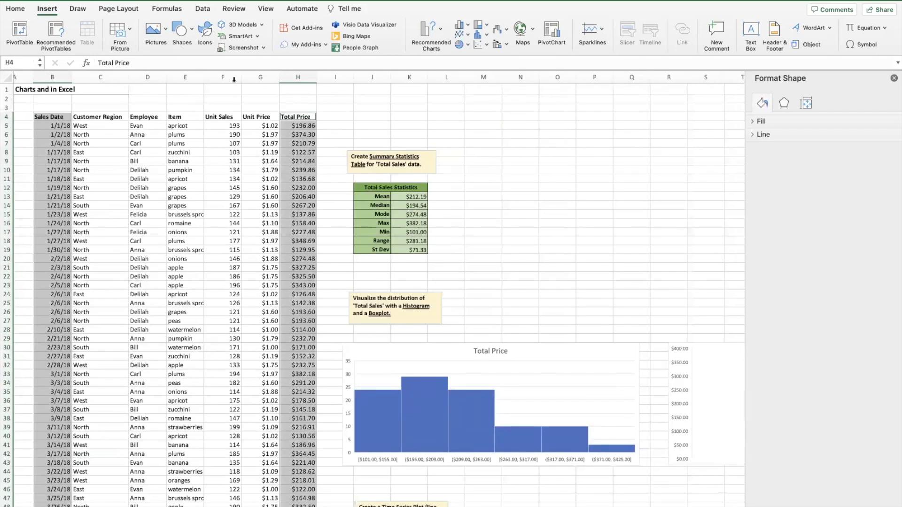
pyautogui.click(465, 34)
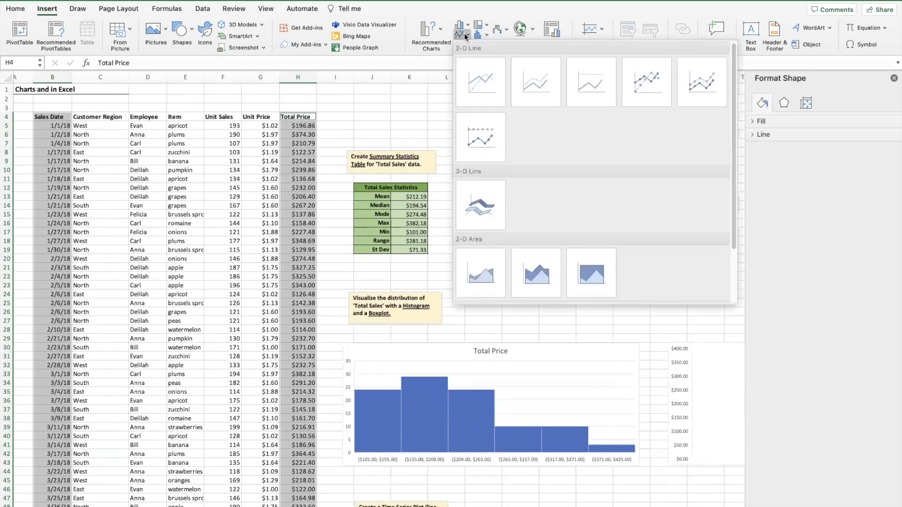
pyautogui.click(487, 78)
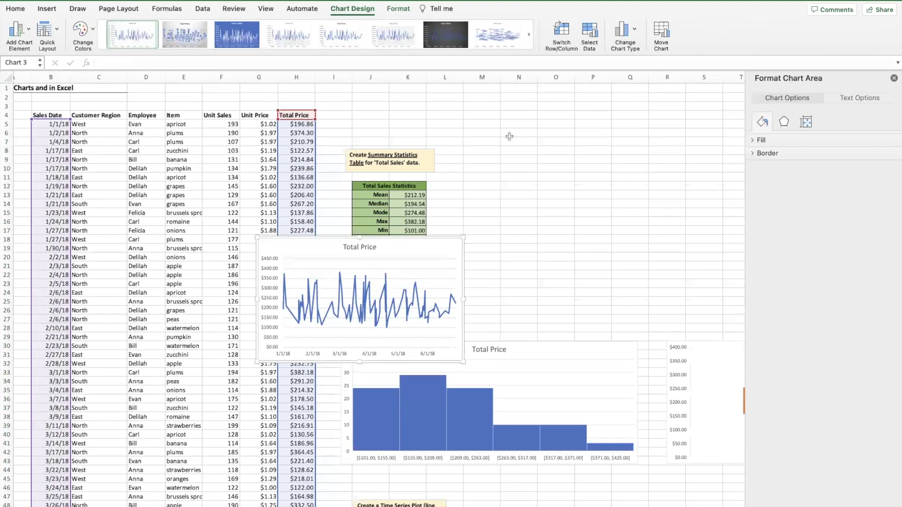
# Step: Place the line chart below the time series instruction note and enlarge it to span about columns J to R and rows 51 to 65
pyautogui.scroll(-5, 510, 137)
pyautogui.hscroll(3, 510, 136)
pyautogui.moveTo(345, 196); pyautogui.dragTo(459, 178)
pyautogui.moveTo(419, 137); pyautogui.dragTo(579, 332)
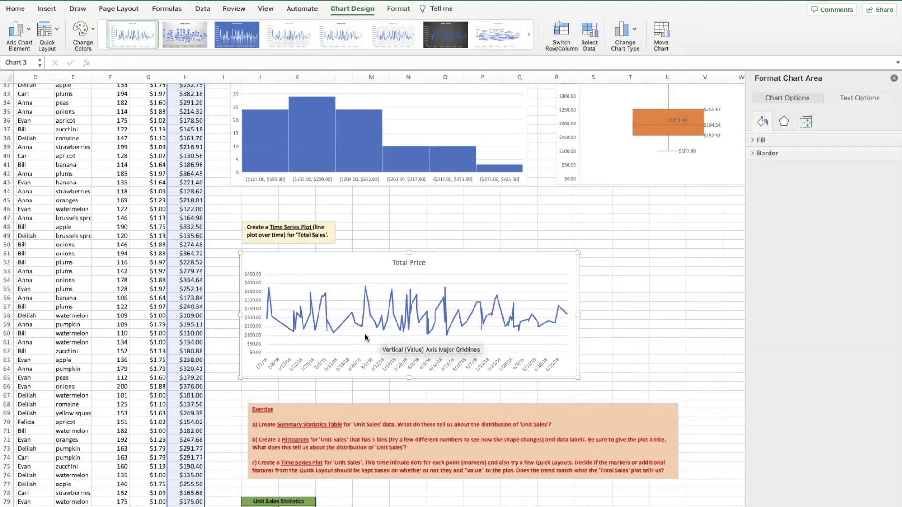
pyautogui.scroll(3, 365, 334)
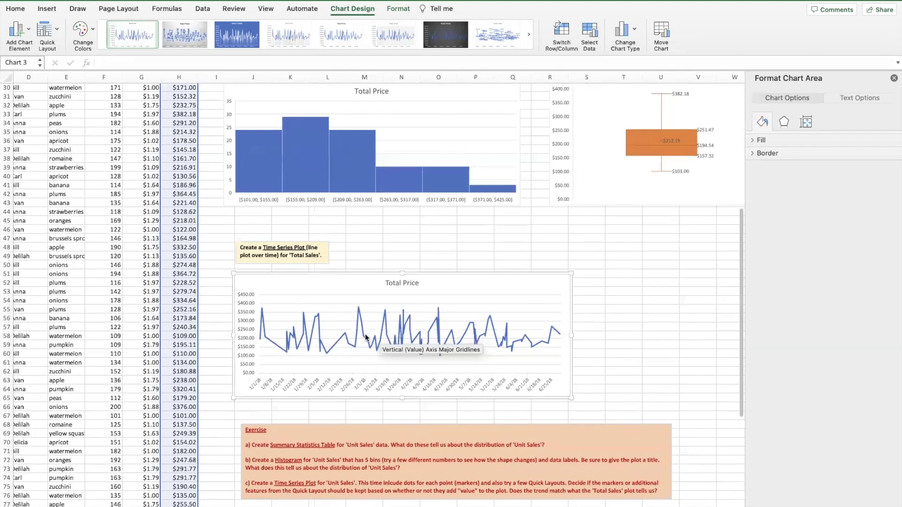
pyautogui.moveTo(326, 207)
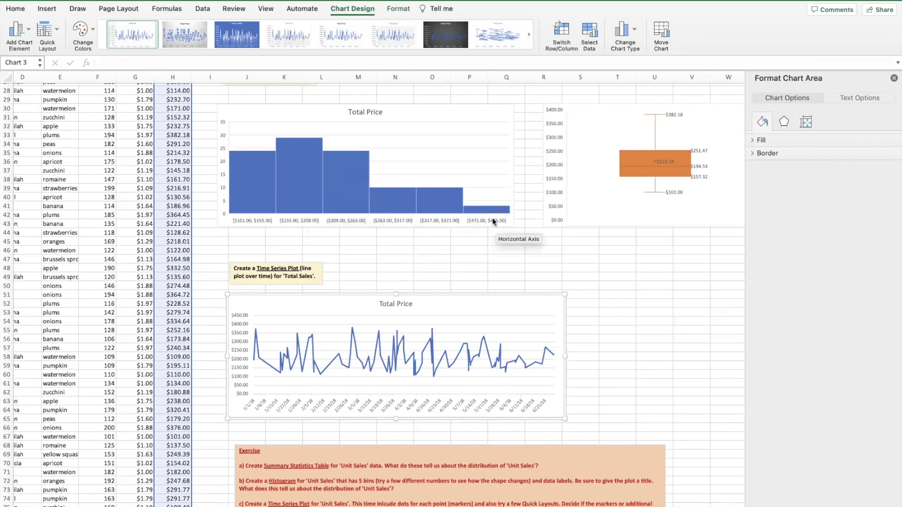
pyautogui.moveTo(475, 209)
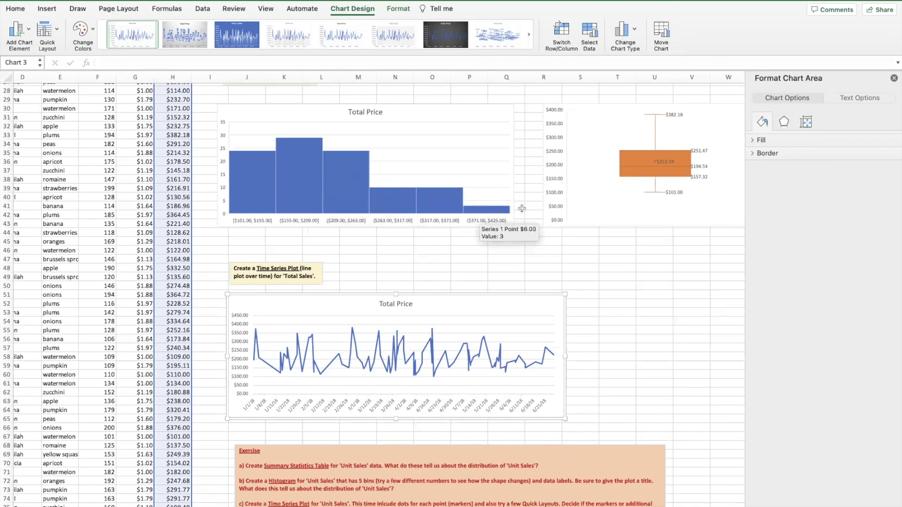
pyautogui.moveTo(640, 173)
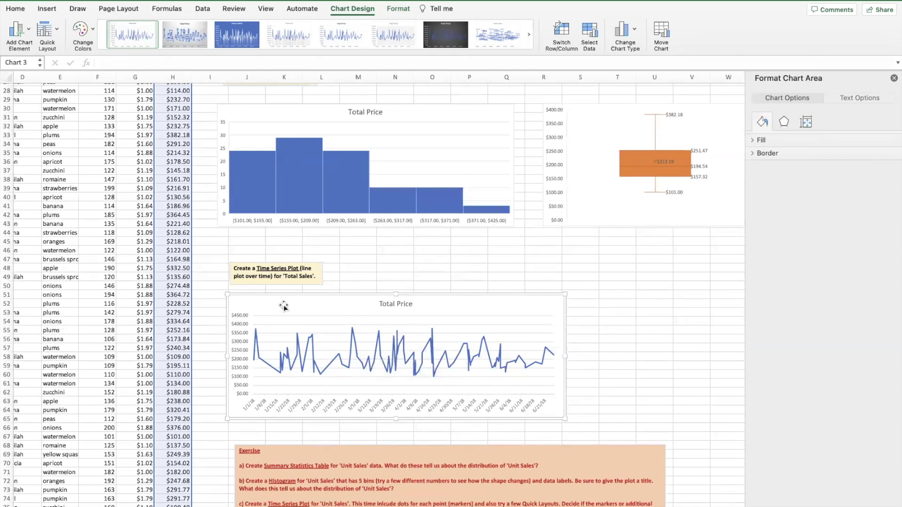
# Step: Try the line chart's quick layouts with data labels and with the bare line, and settle on the one with a legend and vertical axis title
pyautogui.click(45, 29)
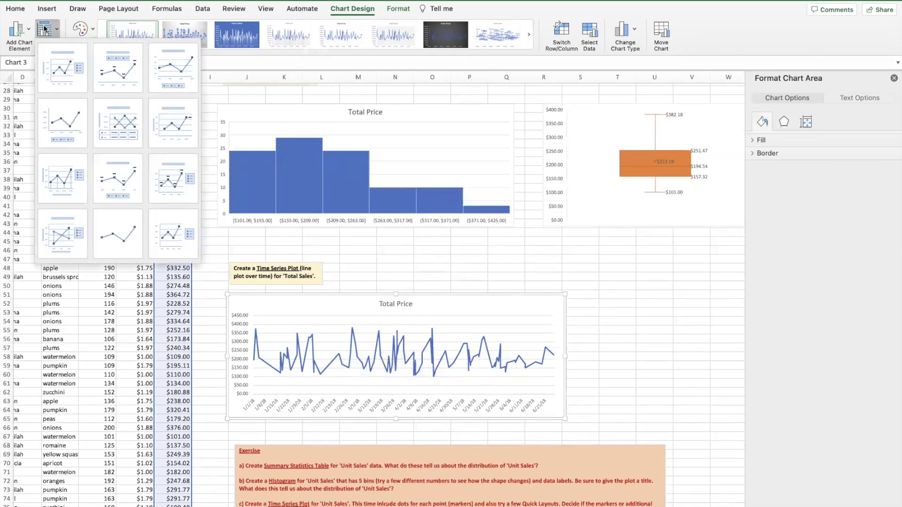
pyautogui.click(104, 76)
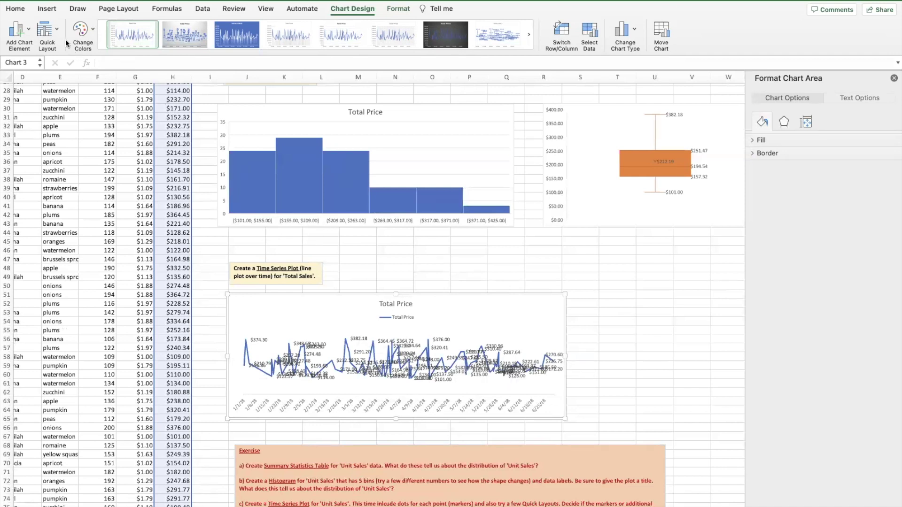
pyautogui.click(52, 30)
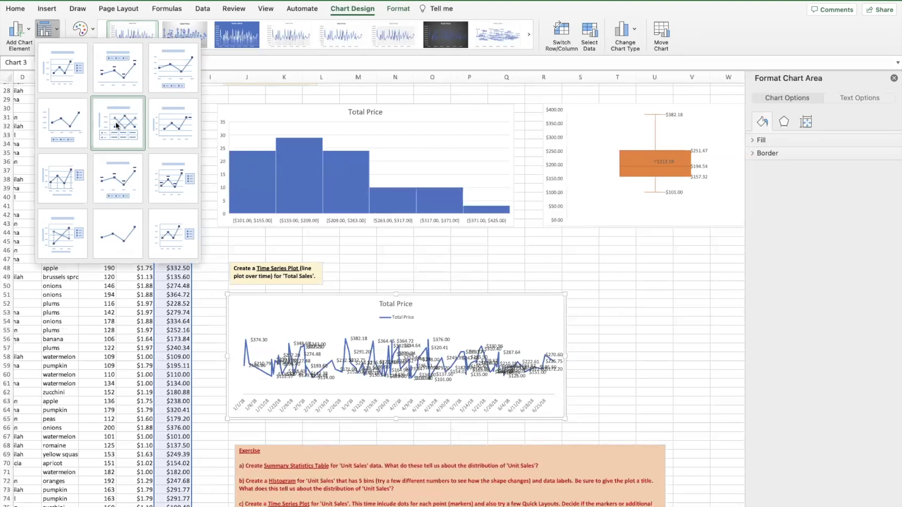
pyautogui.click(122, 220)
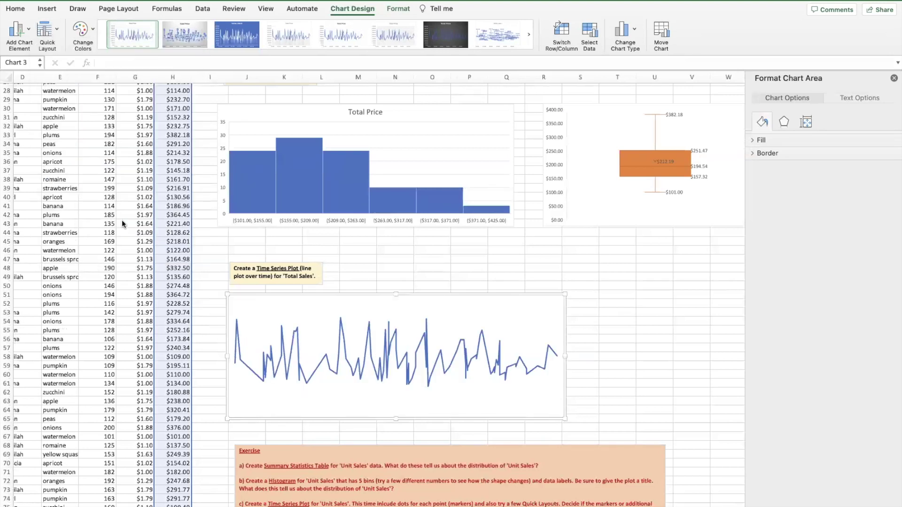
pyautogui.click(48, 31)
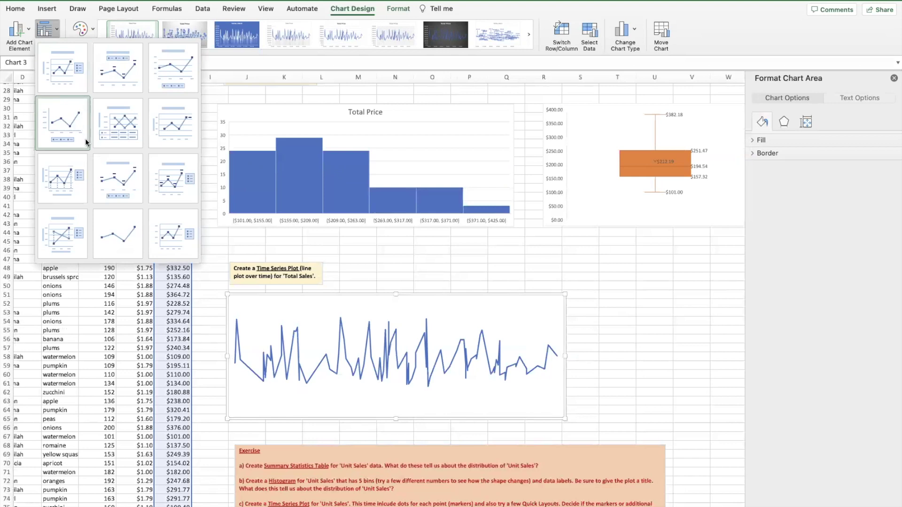
pyautogui.click(57, 84)
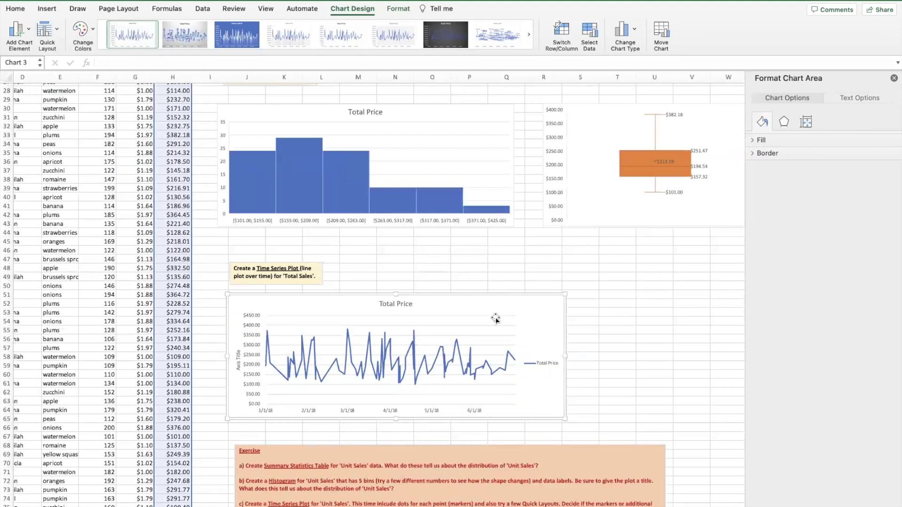
# Step: Delete the legend and the vertical axis title from the line chart and deselect the chart
pyautogui.click(541, 364)
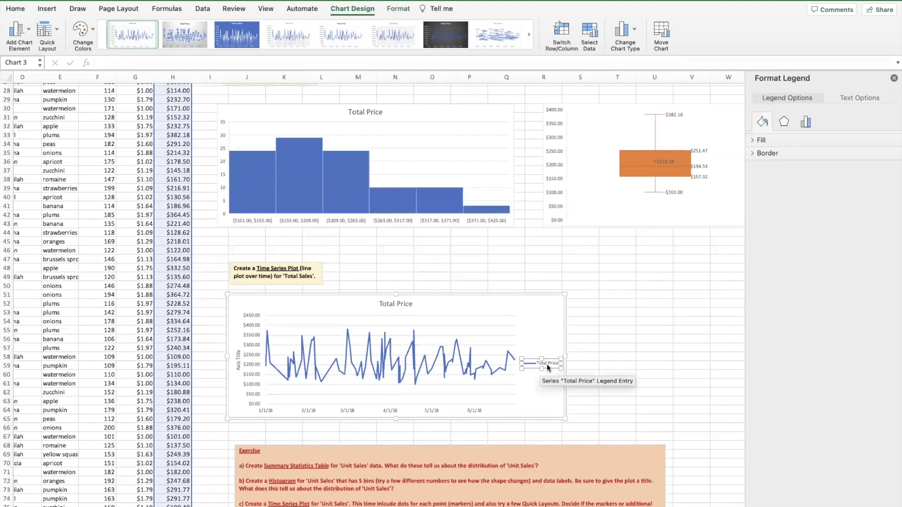
pyautogui.press('Delete')
pyautogui.click(239, 356)
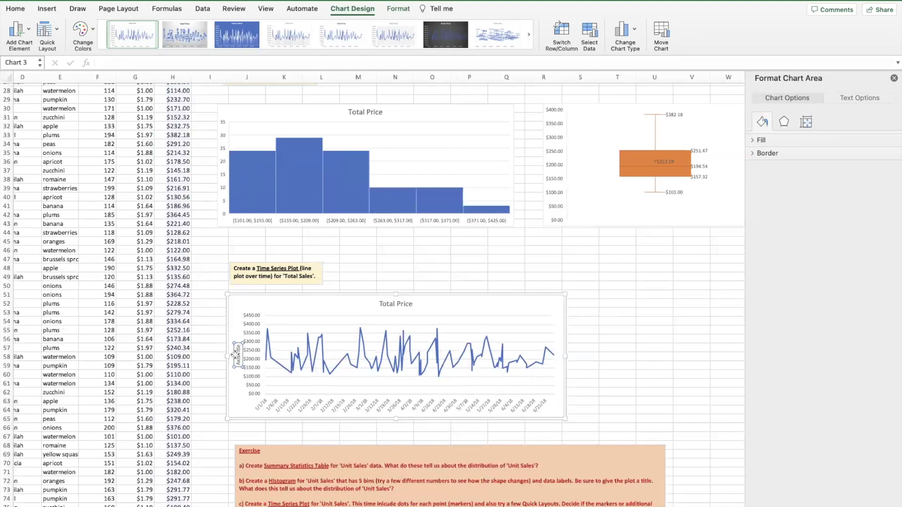
pyautogui.press('Delete')
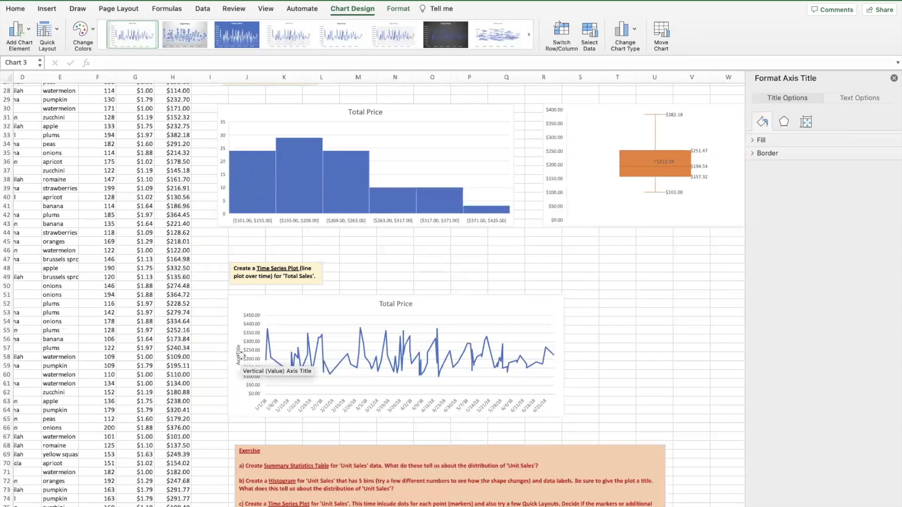
pyautogui.click(569, 402)
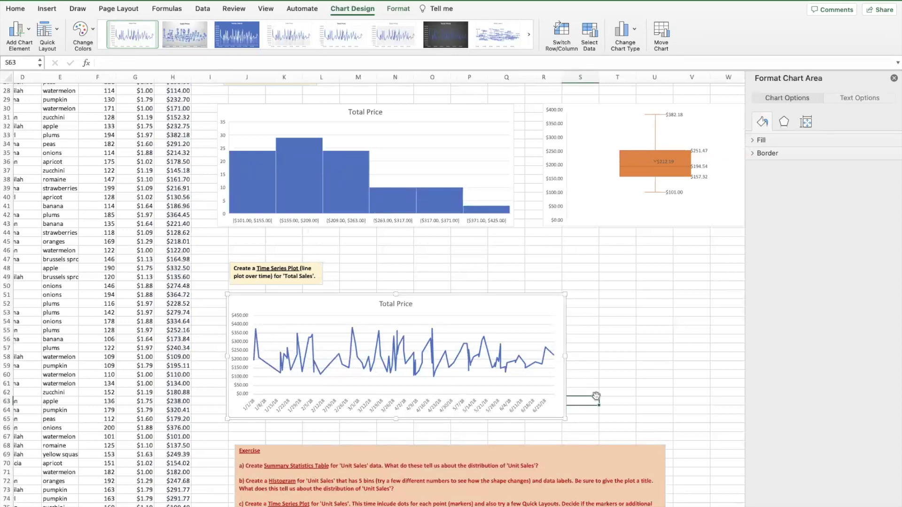
# Step: Examine the finished charts, the Unit Sales exercise instructions and the empty Unit Sales Statistics table
pyautogui.scroll(-3, 596, 396)
pyautogui.scroll(-5, 596, 396)
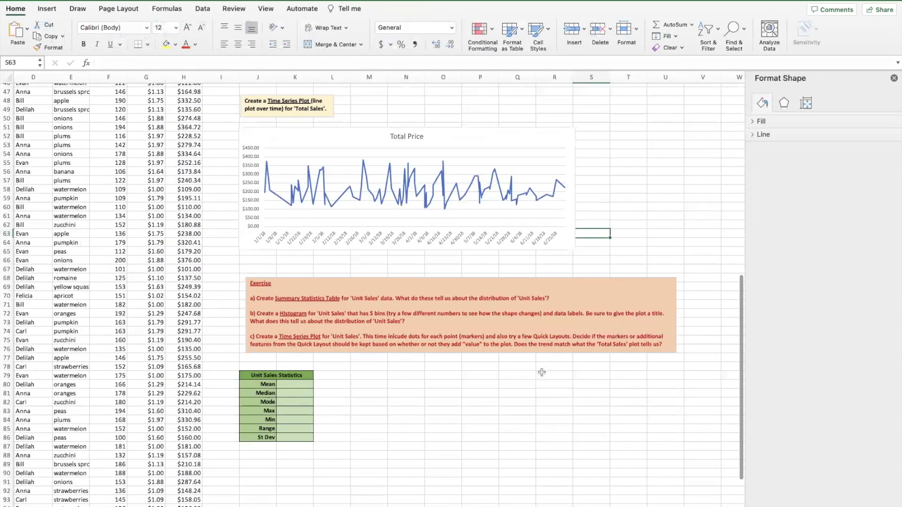
pyautogui.scroll(2, 541, 372)
pyautogui.scroll(8, 542, 372)
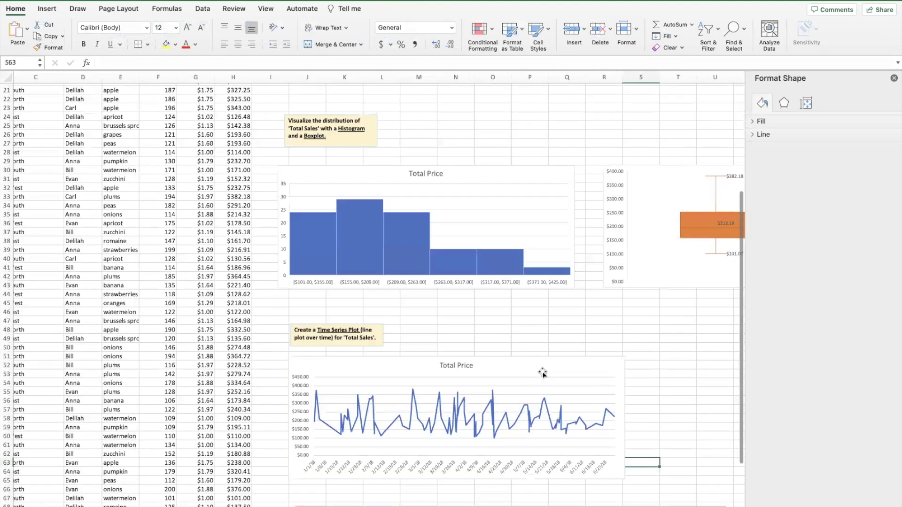
pyautogui.scroll(-3, 541, 371)
pyautogui.scroll(-5, 543, 374)
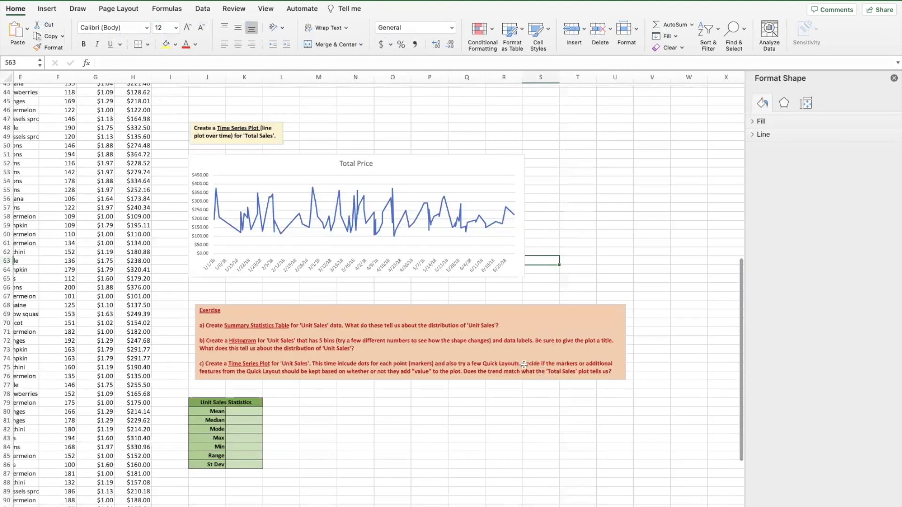
pyautogui.hscroll(2, 524, 366)
pyautogui.scroll(-3, 269, 362)
pyautogui.hscroll(-1, 263, 363)
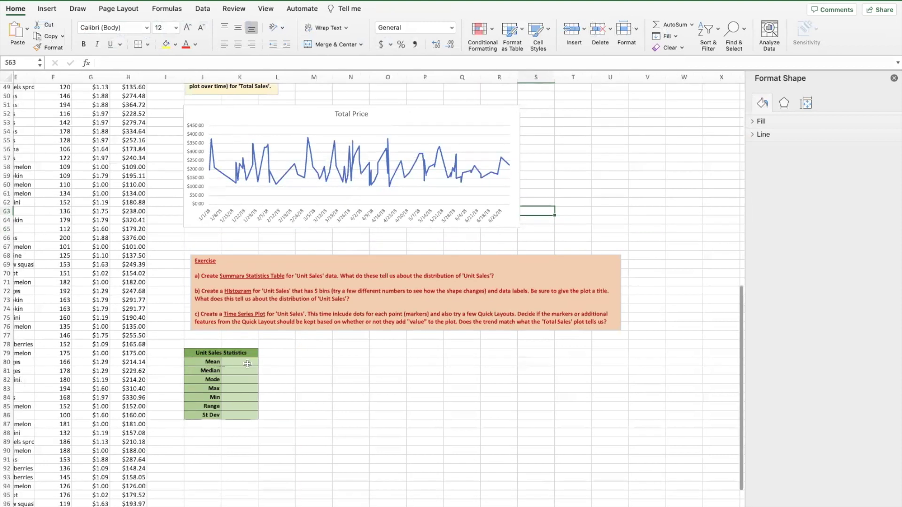
pyautogui.click(232, 361)
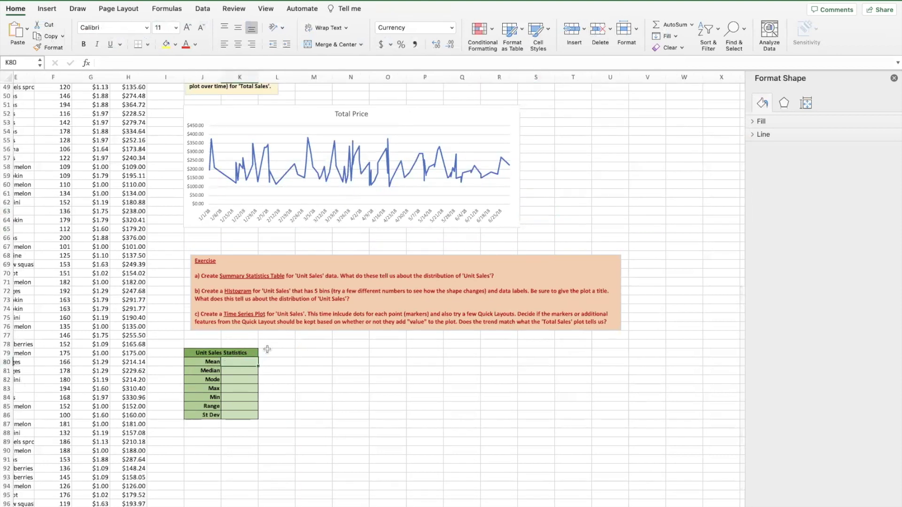
pyautogui.scroll(-1, 286, 342)
pyautogui.hscroll(1, 285, 342)
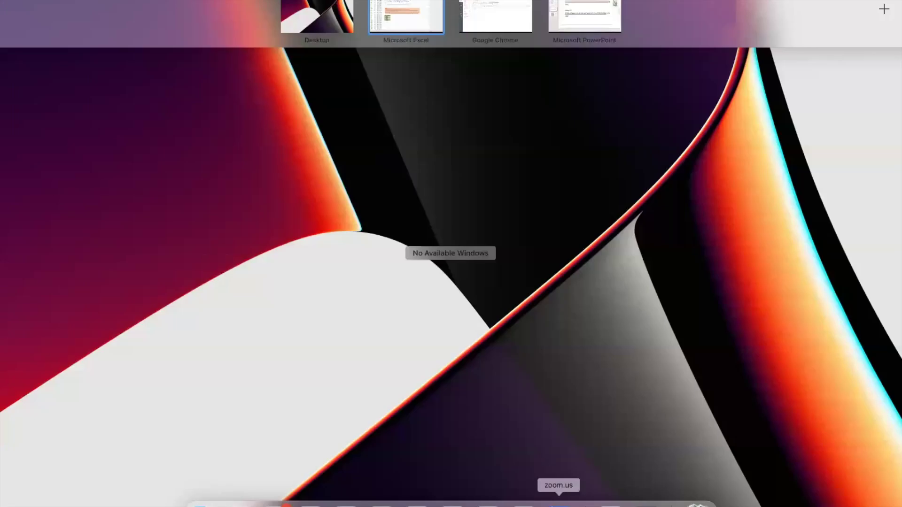
pyautogui.click(559, 506)
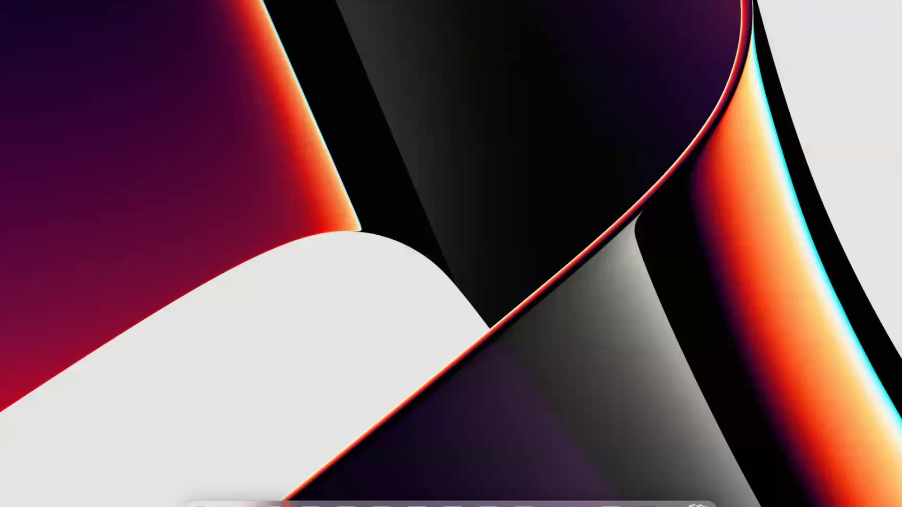